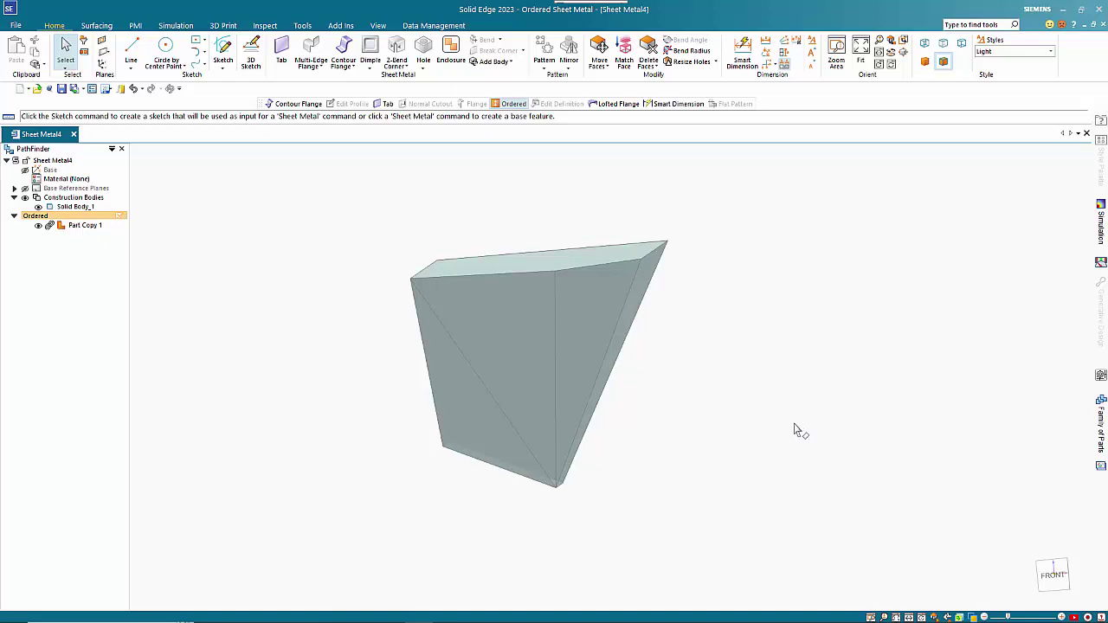
Step: Examine the faces, diagonal fold edges and outline of the copied solid part from several angles
{"action": "middle_click_drag", "start_coordinate": [773, 420], "coordinate": [771, 443]}
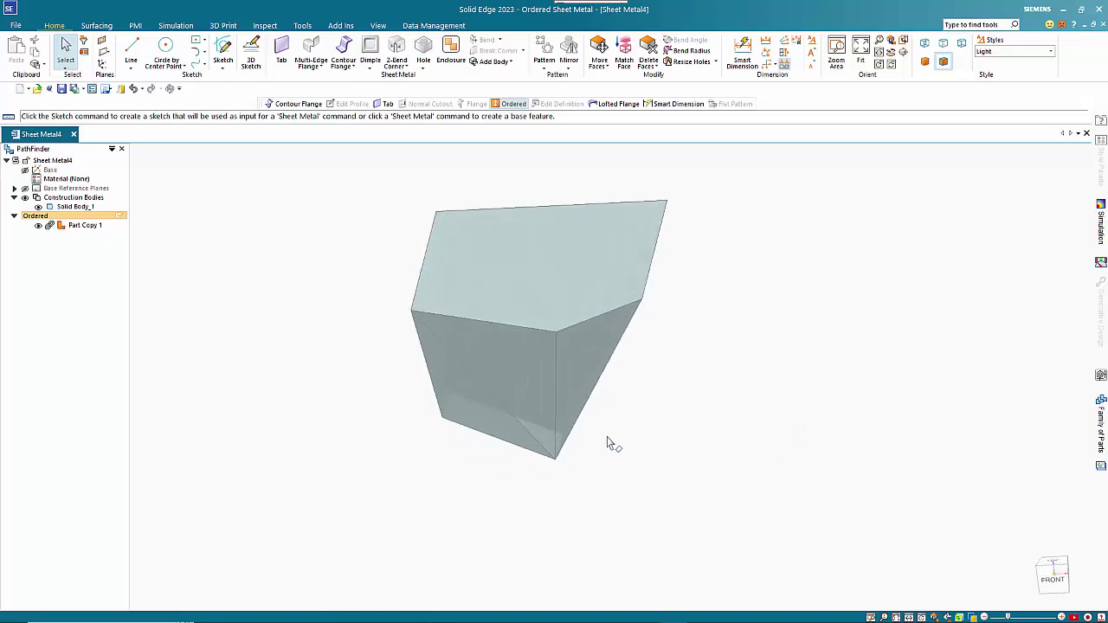
{"action": "left_click", "coordinate": [450, 402]}
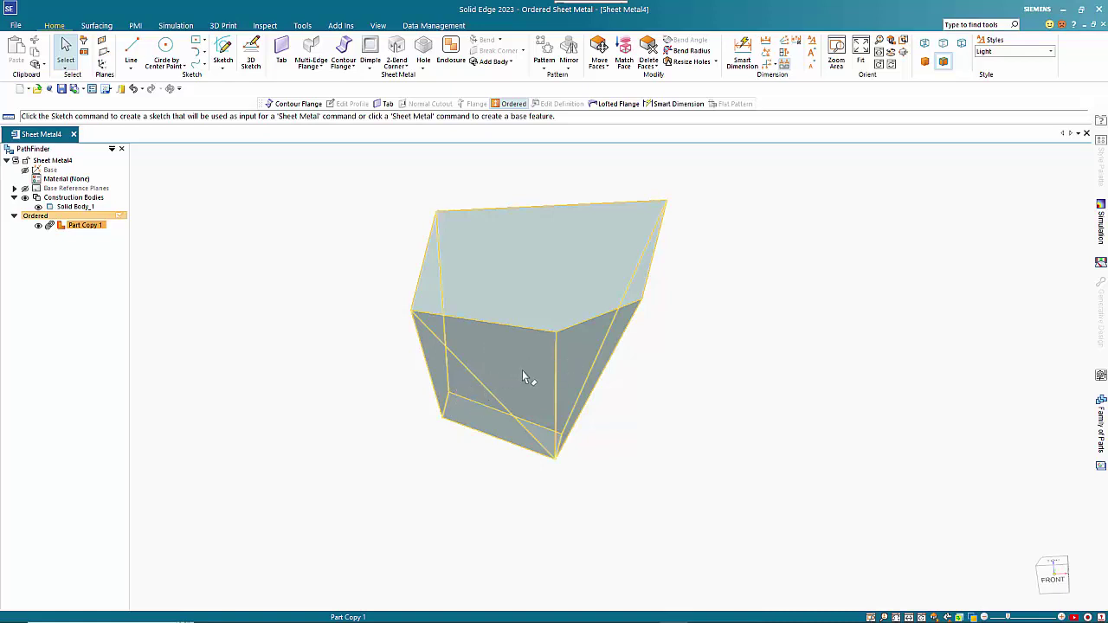
{"action": "left_click", "coordinate": [711, 359]}
{"action": "mouse_move", "coordinate": [710, 358]}
{"action": "middle_mouse_down"}
{"action": "mouse_move", "coordinate": [683, 316]}
{"action": "mouse_move", "coordinate": [673, 341]}
{"action": "mouse_move", "coordinate": [689, 354]}
{"action": "middle_mouse_up"}
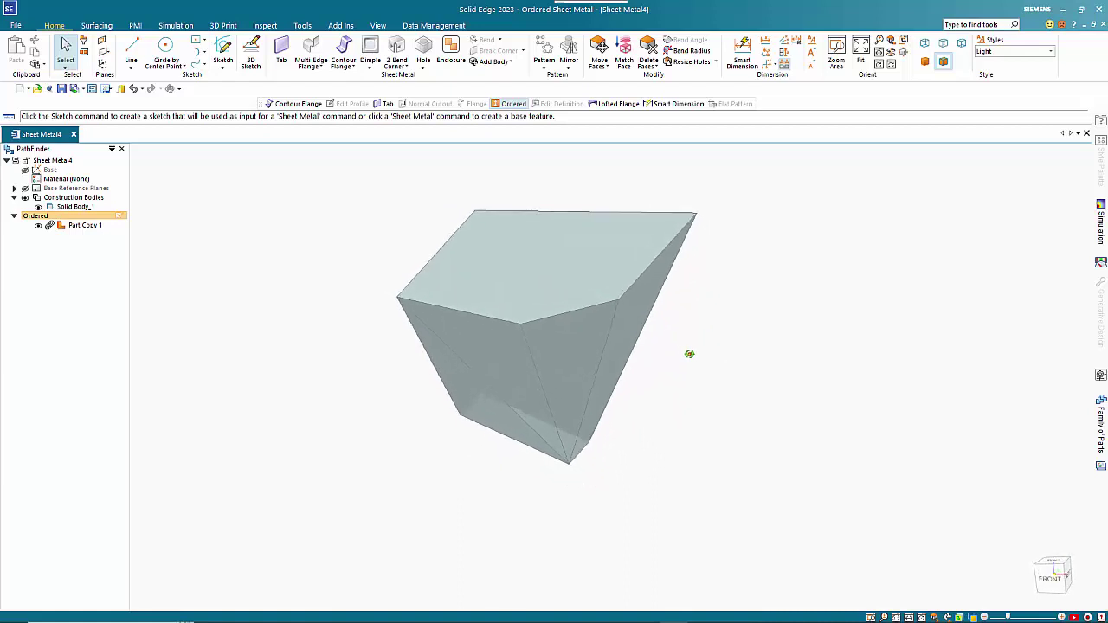
{"action": "left_click", "coordinate": [511, 395]}
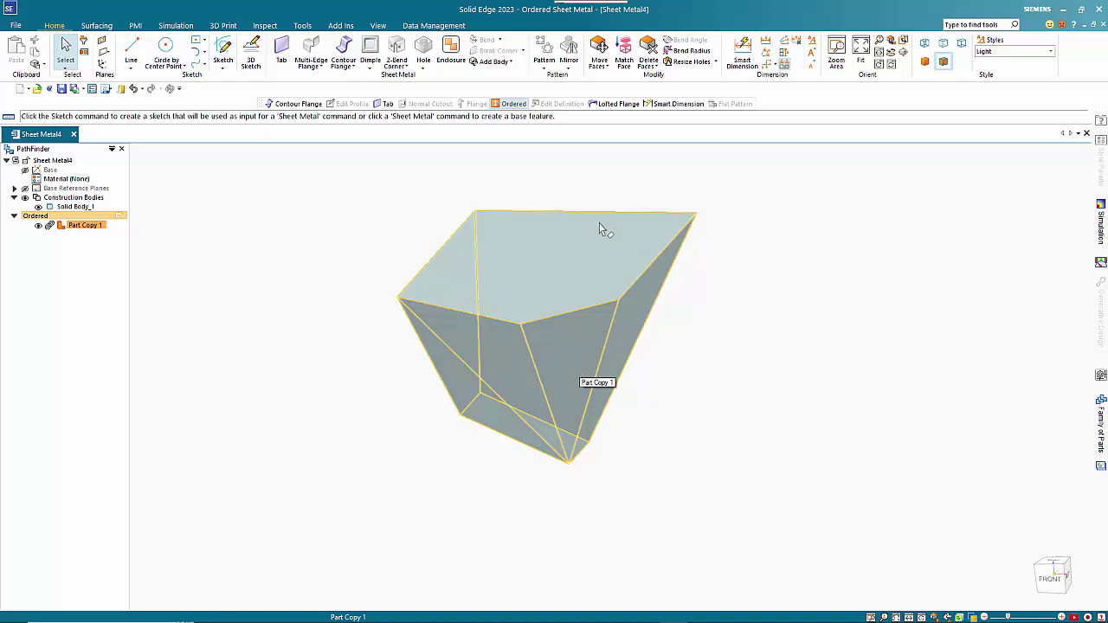
{"action": "left_click", "coordinate": [655, 370]}
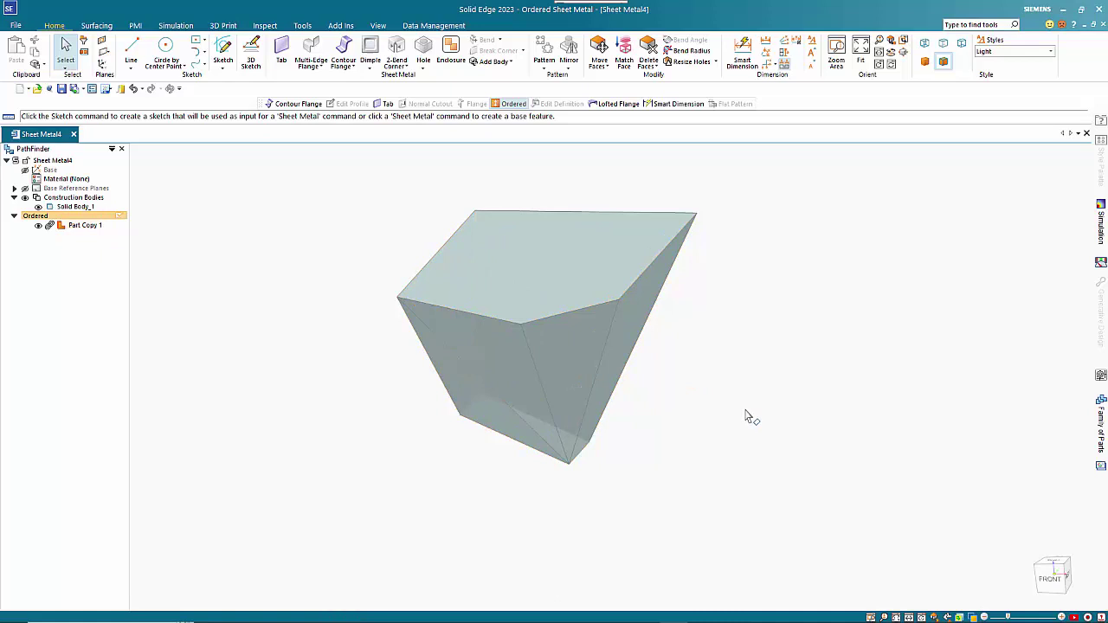
{"action": "middle_click_drag", "start_coordinate": [732, 425], "coordinate": [742, 403]}
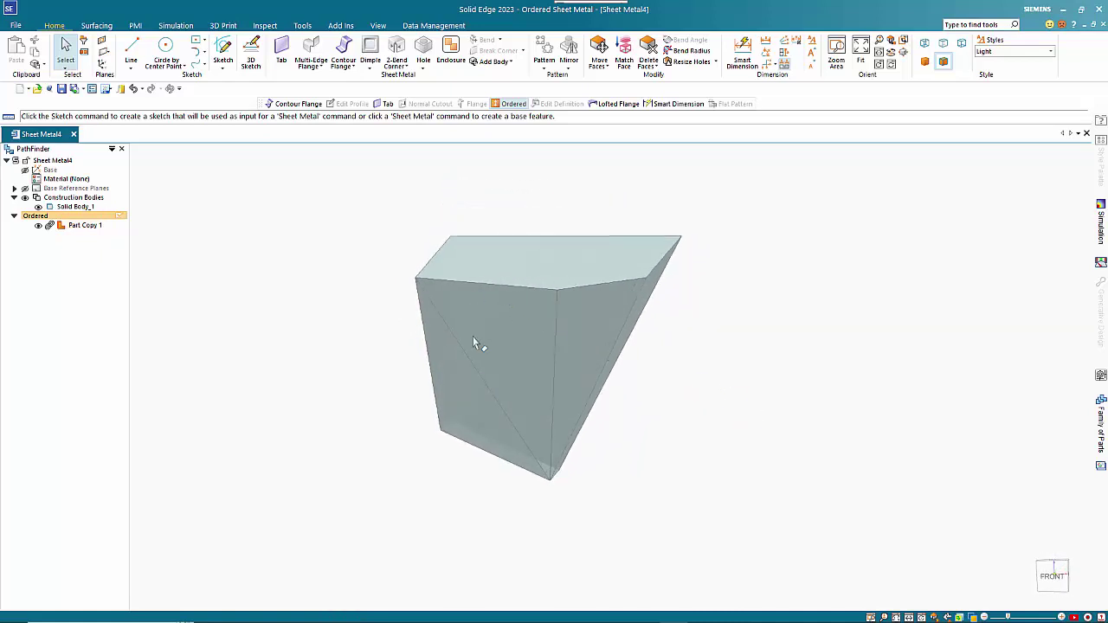
{"action": "mouse_move", "coordinate": [514, 343]}
{"action": "middle_mouse_down"}
{"action": "mouse_move", "coordinate": [556, 410]}
{"action": "mouse_move", "coordinate": [559, 401]}
{"action": "mouse_move", "coordinate": [496, 376]}
{"action": "mouse_move", "coordinate": [503, 310]}
{"action": "mouse_move", "coordinate": [511, 329]}
{"action": "middle_mouse_up"}
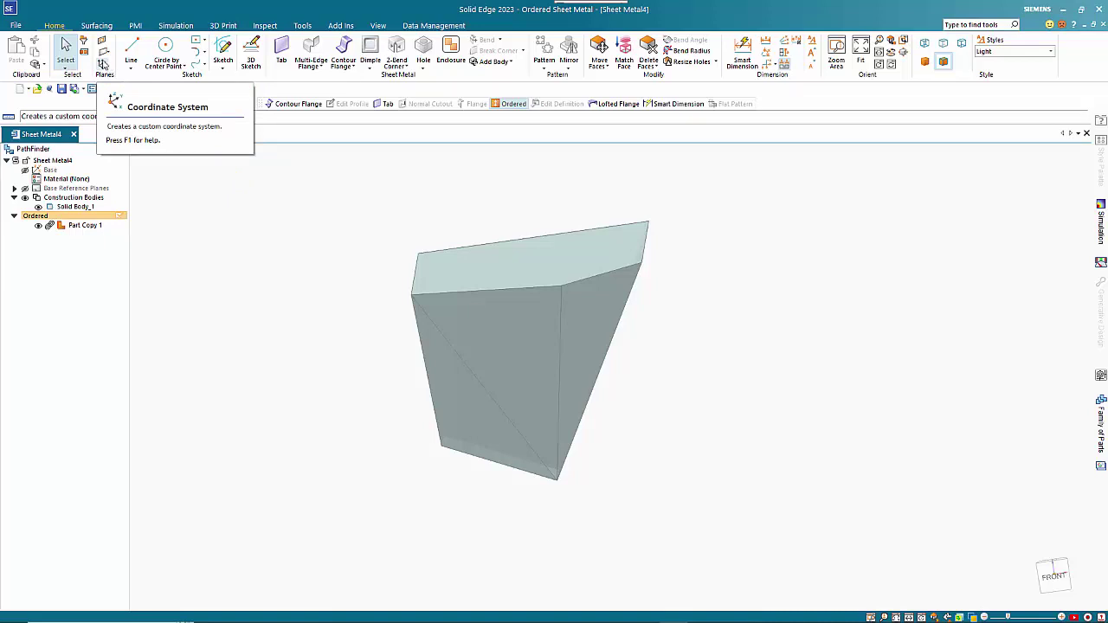
Step: Create a reference plane normal to the diagonal edge on the part's front side, positioned partway along that edge
{"action": "left_click", "coordinate": [104, 52]}
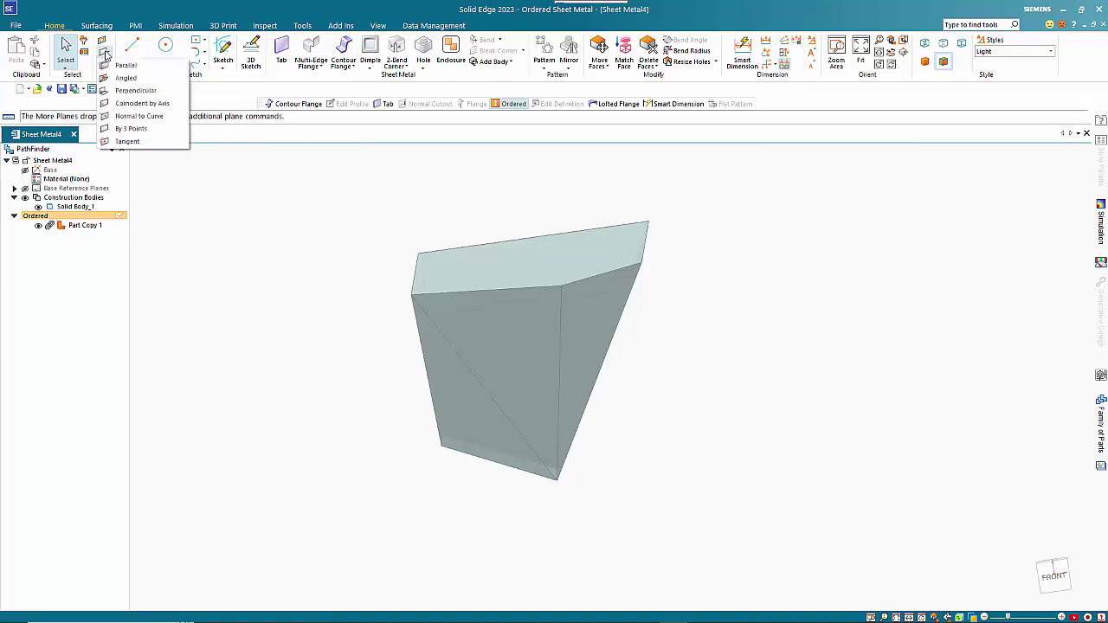
{"action": "left_click", "coordinate": [126, 116]}
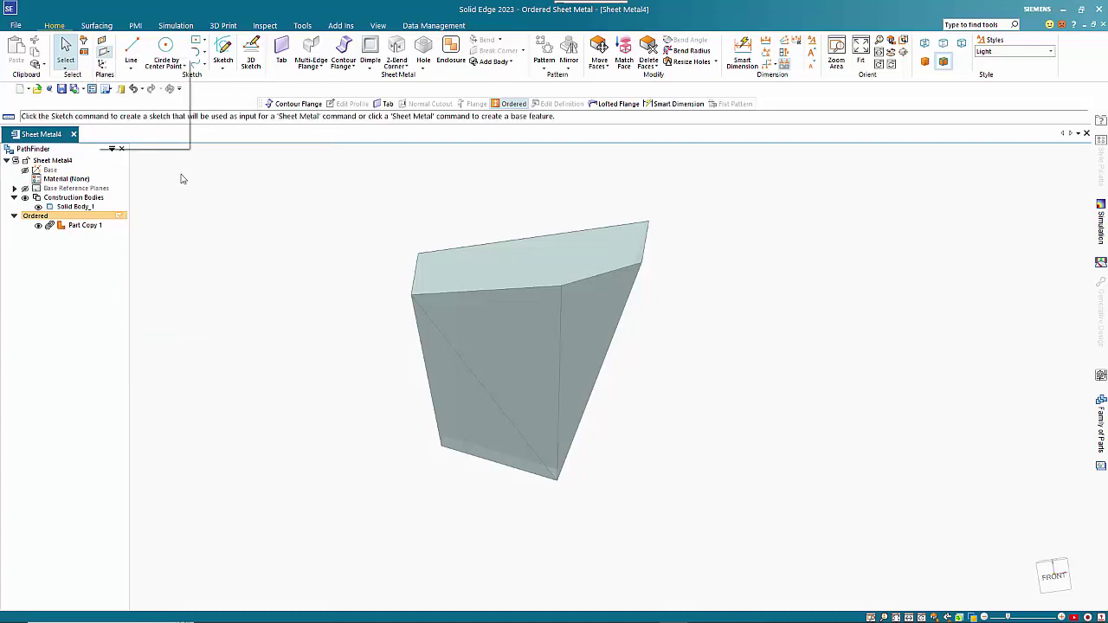
{"action": "left_click", "coordinate": [510, 422]}
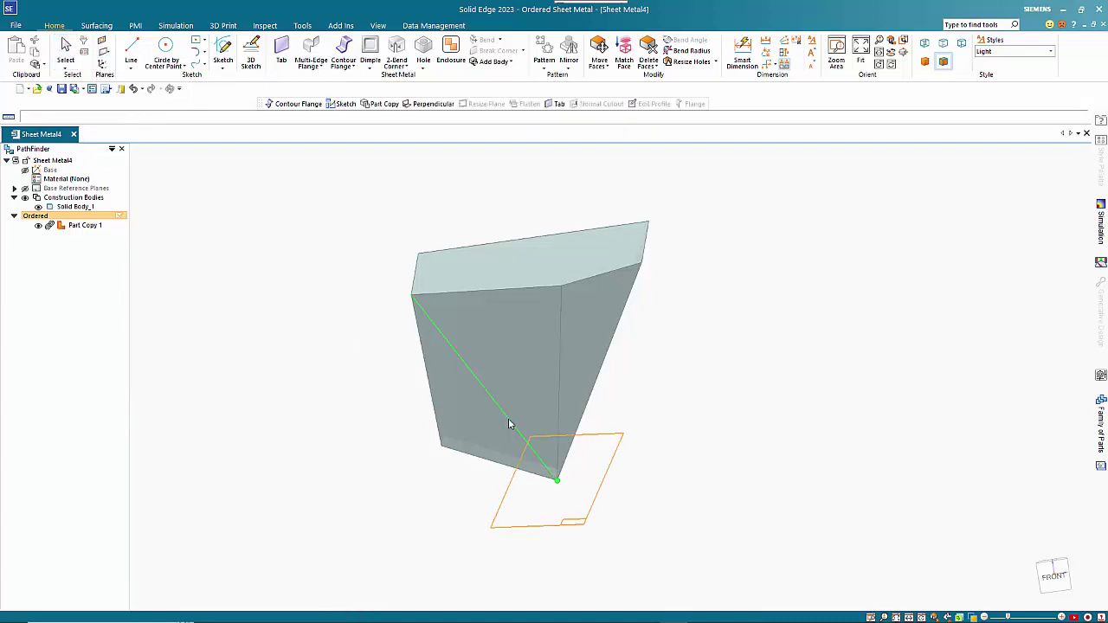
{"action": "left_click", "coordinate": [487, 384]}
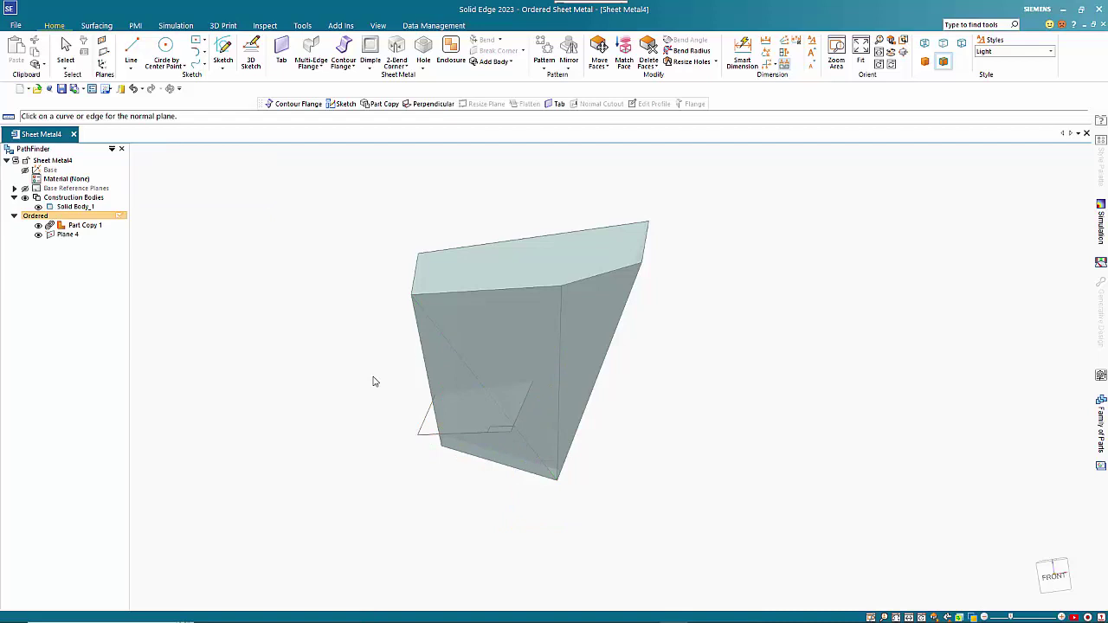
{"action": "key", "text": "Escape"}
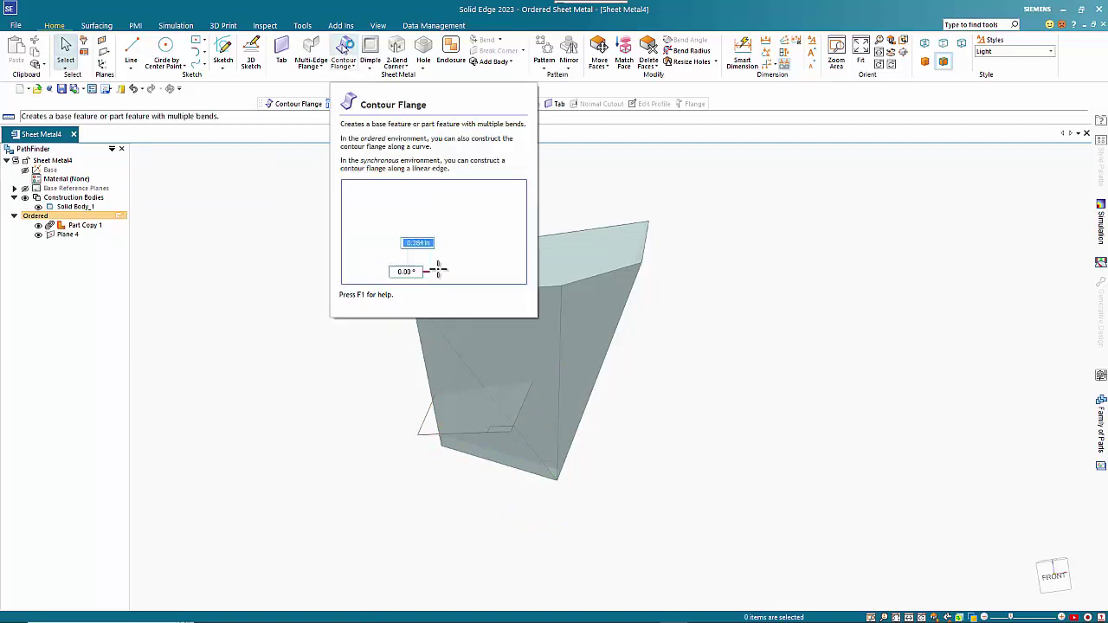
Step: Start a contour flange on the new normal plane and project the two part edges meeting at the diagonal into its profile sketch
{"action": "left_click", "coordinate": [344, 51]}
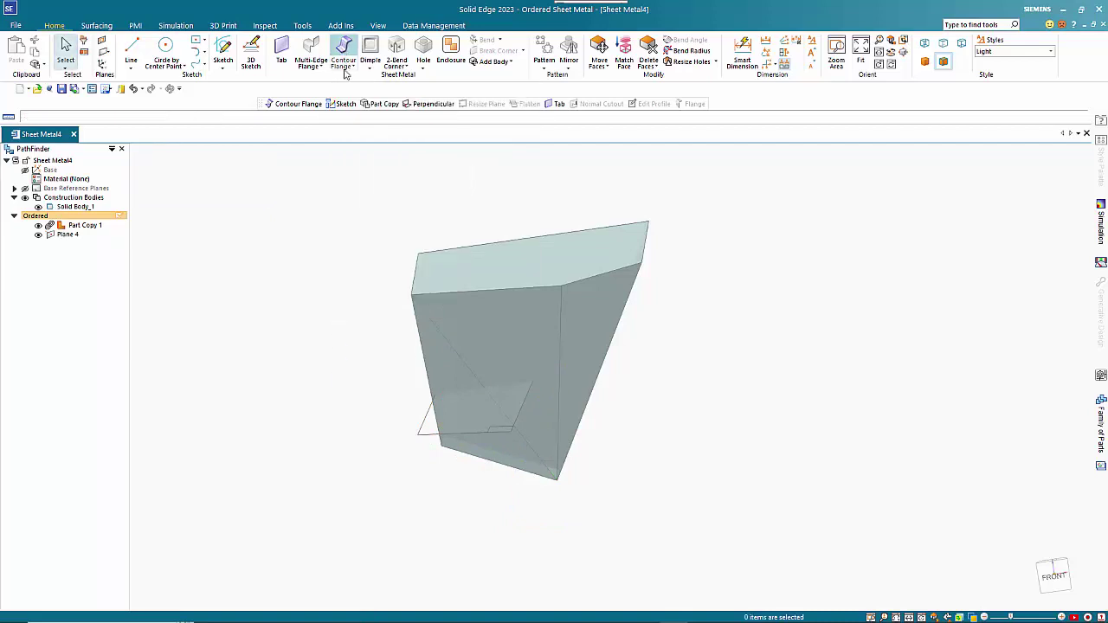
{"action": "left_click", "coordinate": [424, 426]}
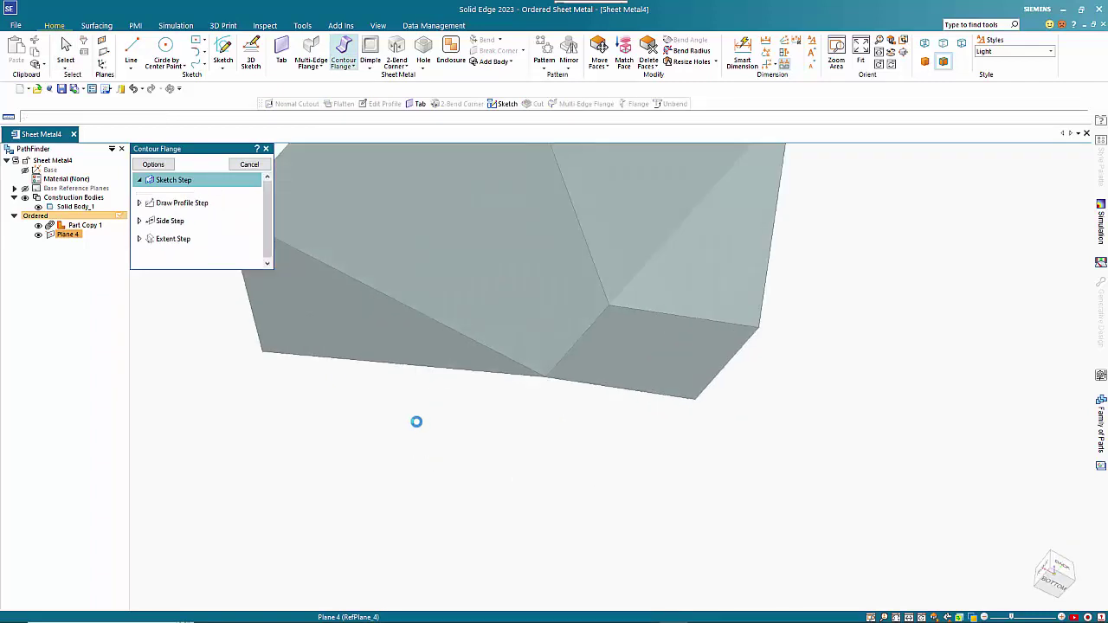
{"action": "left_click", "coordinate": [413, 355]}
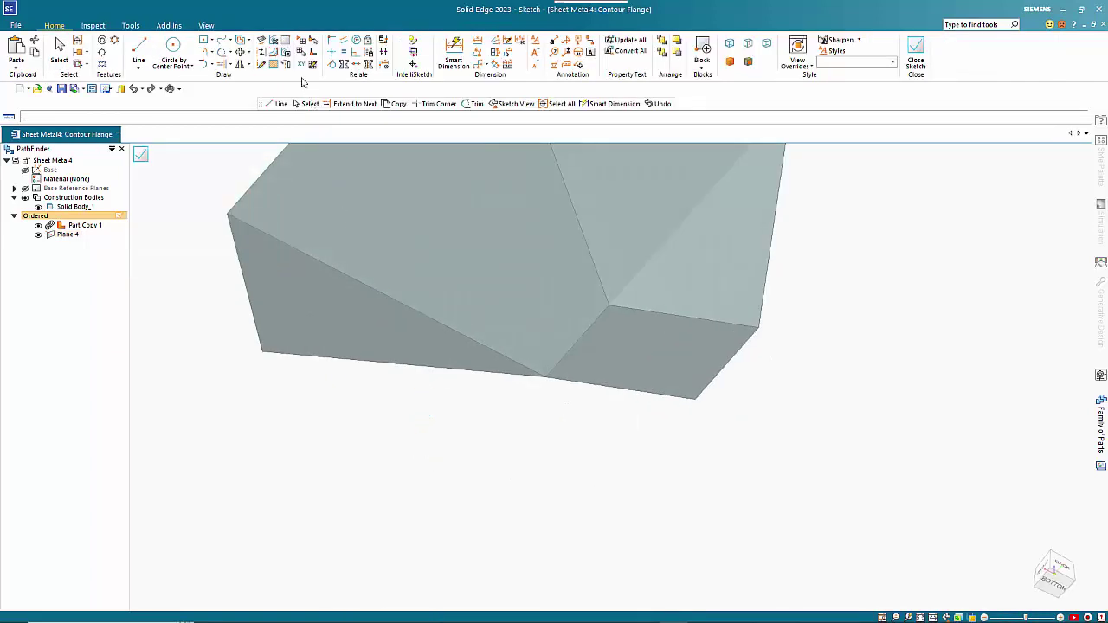
{"action": "left_click", "coordinate": [262, 40]}
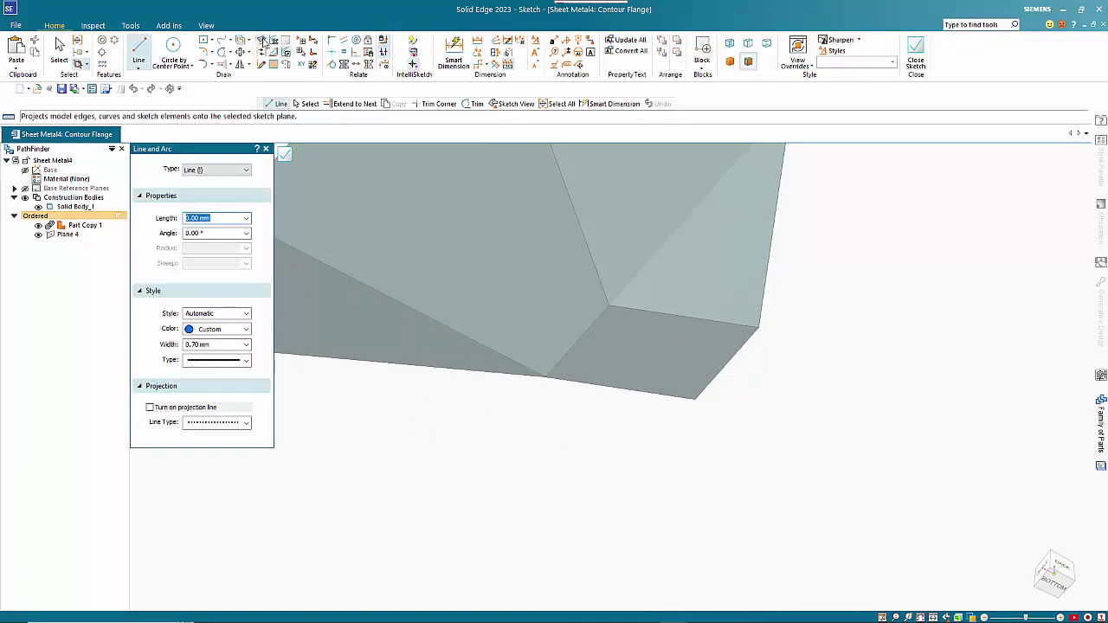
{"action": "left_click", "coordinate": [383, 363]}
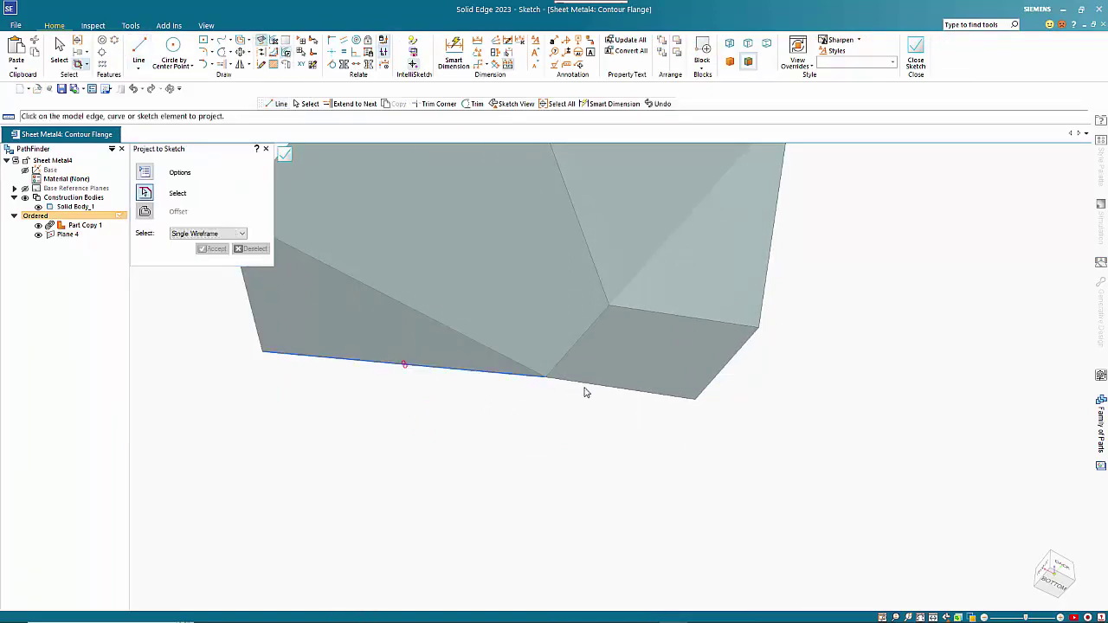
{"action": "left_click", "coordinate": [591, 388]}
{"action": "scroll", "coordinate": [664, 469], "scroll_direction": "down", "scroll_amount": 1}
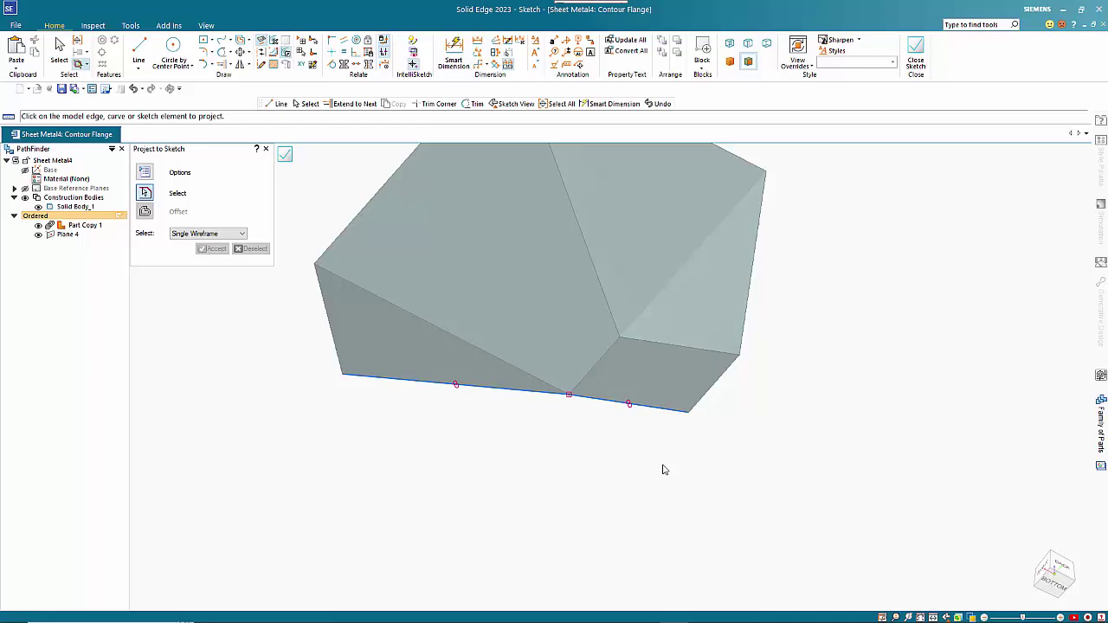
{"action": "key", "text": "Escape"}
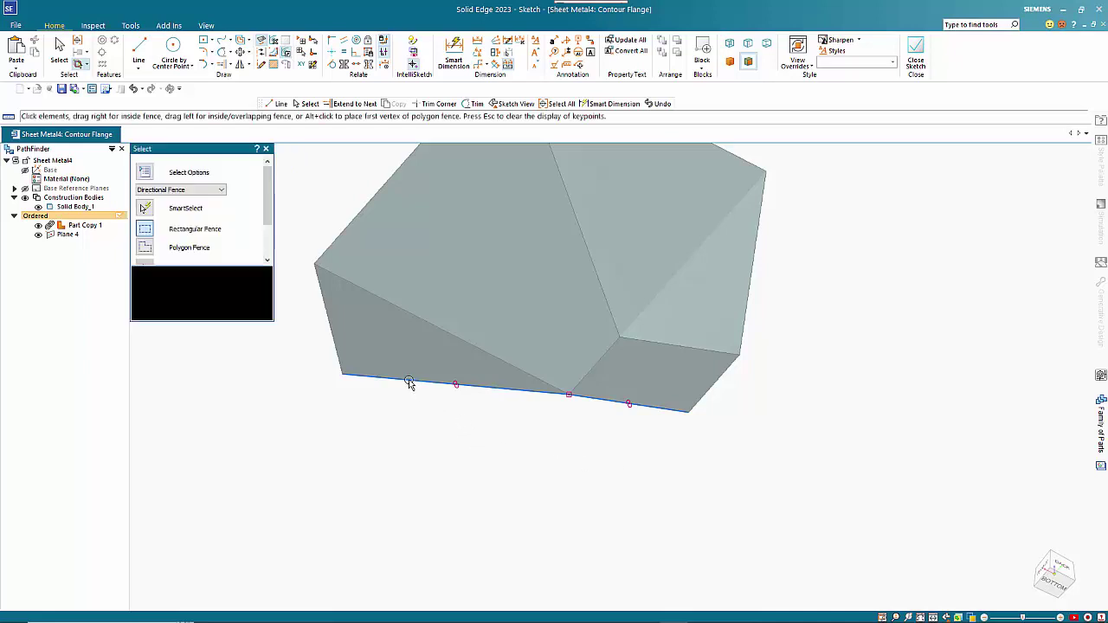
Step: Extend the two projected lines outward past the part to about 1100 mm and 865 mm, then accept the profile
{"action": "left_click", "coordinate": [341, 375]}
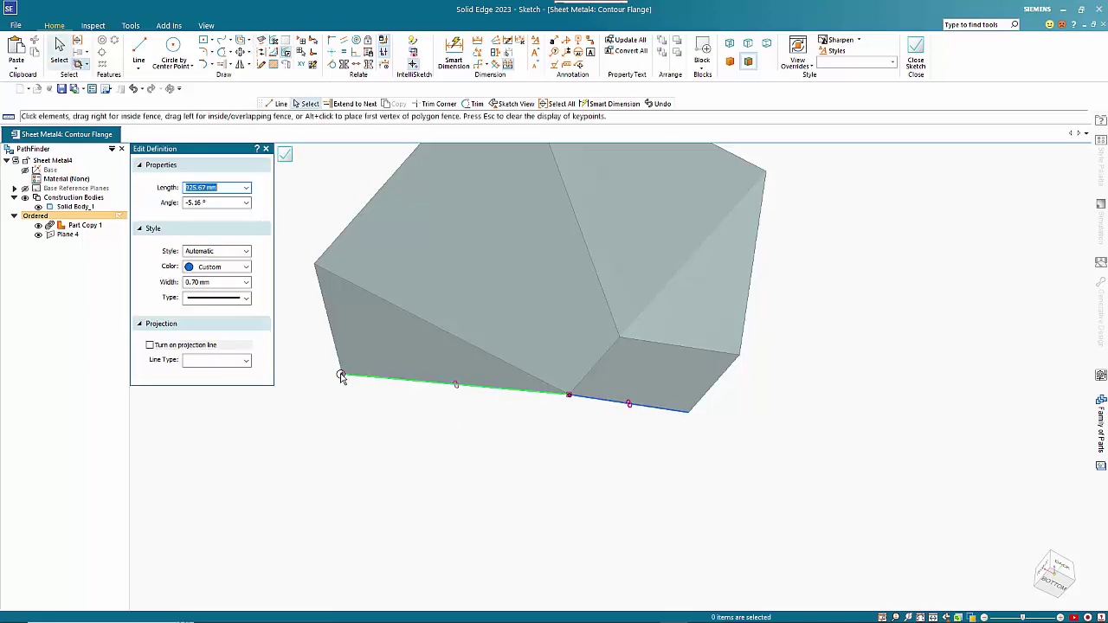
{"action": "left_click_drag", "start_coordinate": [341, 374], "coordinate": [301, 371]}
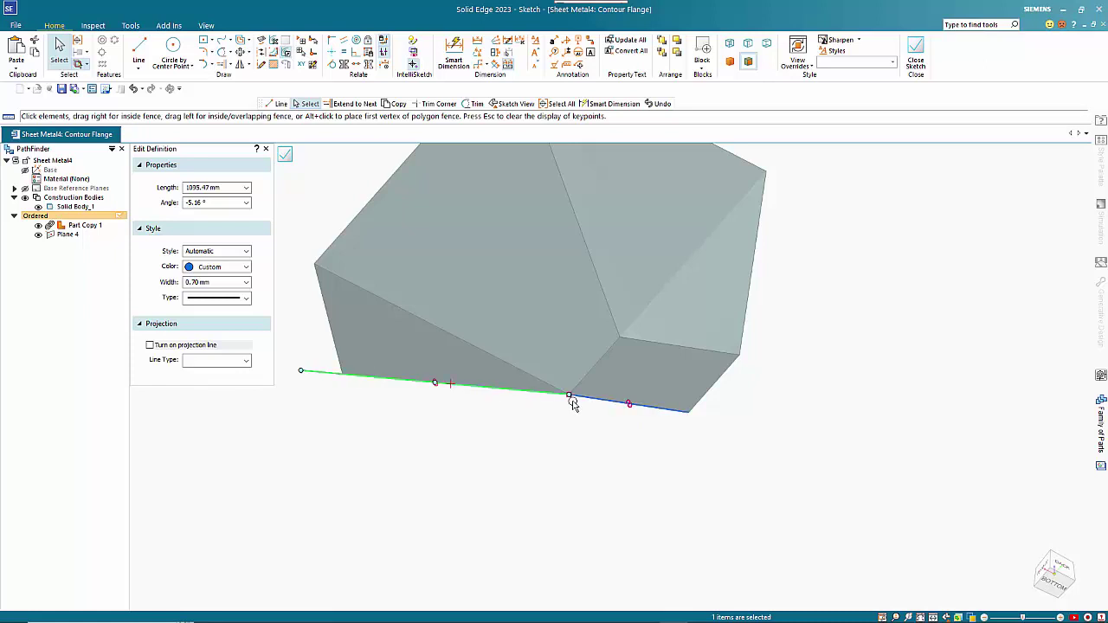
{"action": "left_click", "coordinate": [689, 413]}
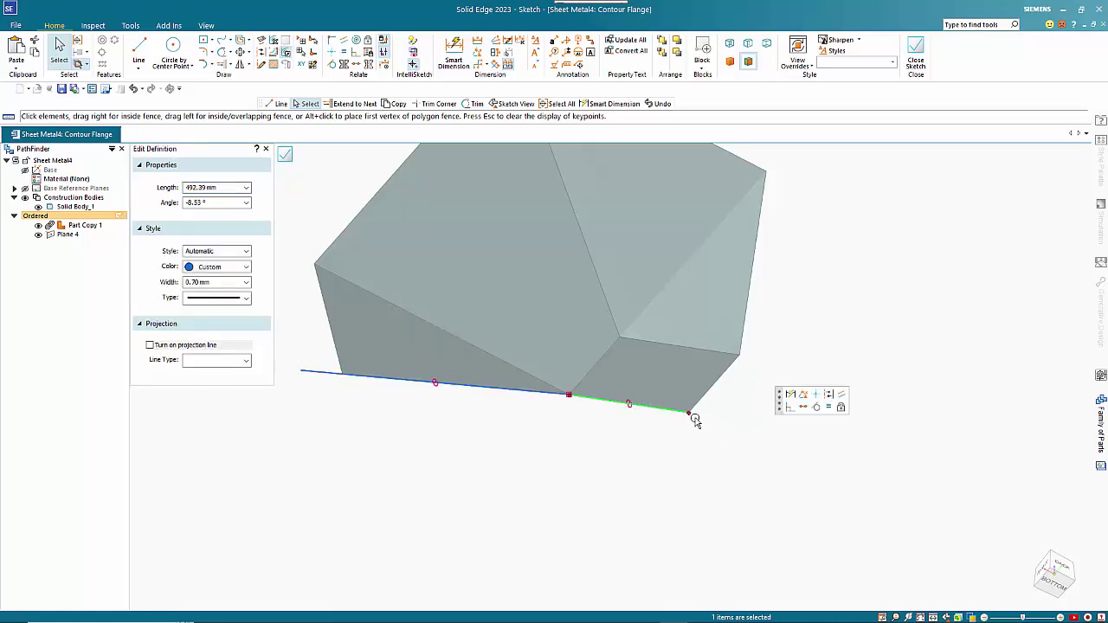
{"action": "left_click_drag", "start_coordinate": [689, 412], "coordinate": [779, 426]}
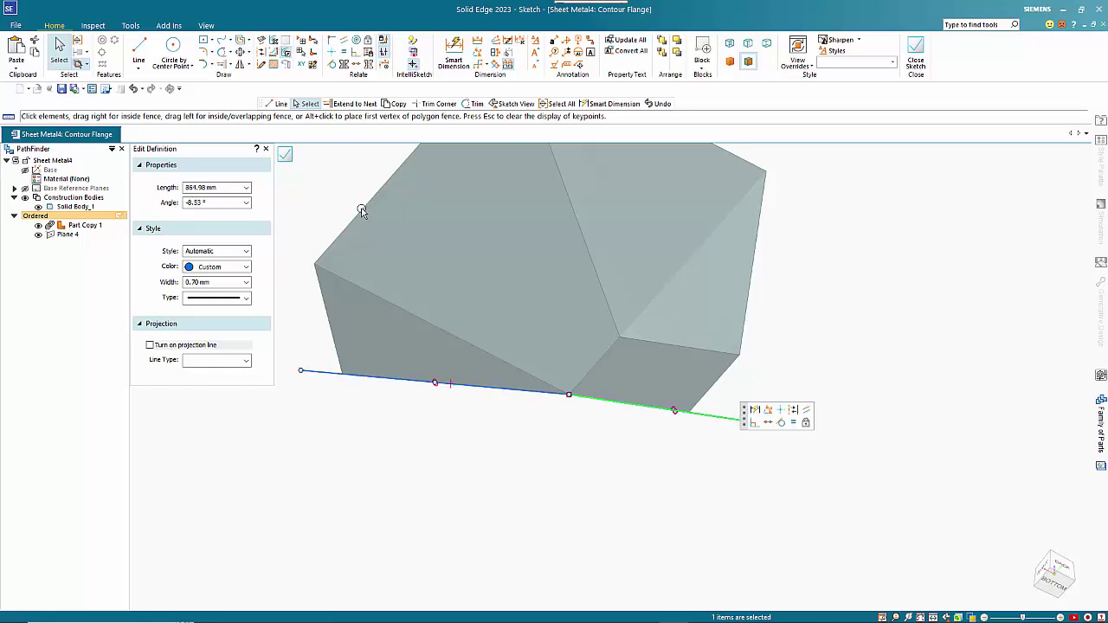
{"action": "left_click", "coordinate": [284, 154]}
Step: Create the contour flange 3 mm thick with a symmetric extent of about 3200 mm, reaching beyond both ends of the part
{"action": "middle_click_drag", "start_coordinate": [381, 241], "coordinate": [465, 308]}
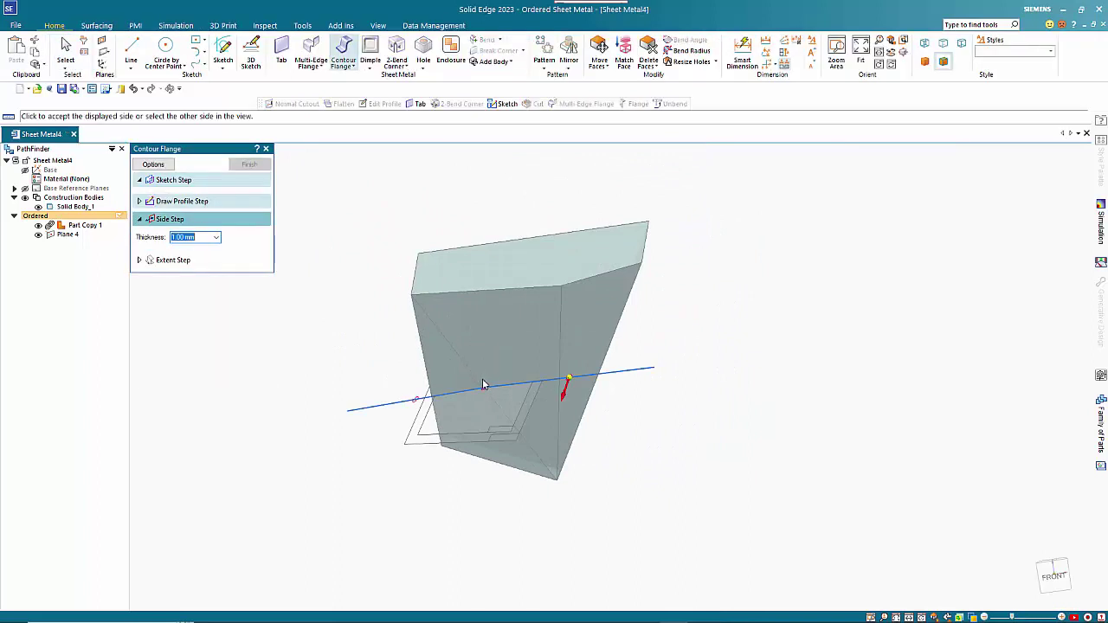
{"action": "type", "text": "3"}
{"action": "key", "text": "Tab"}
{"action": "left_click", "coordinate": [641, 452]}
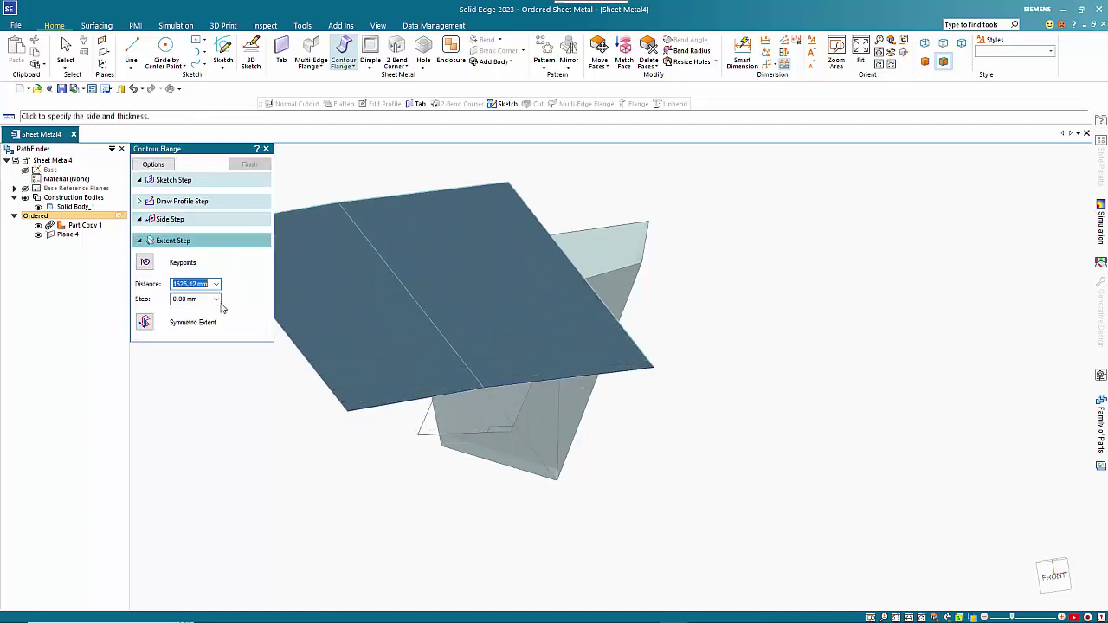
{"action": "left_click", "coordinate": [144, 322]}
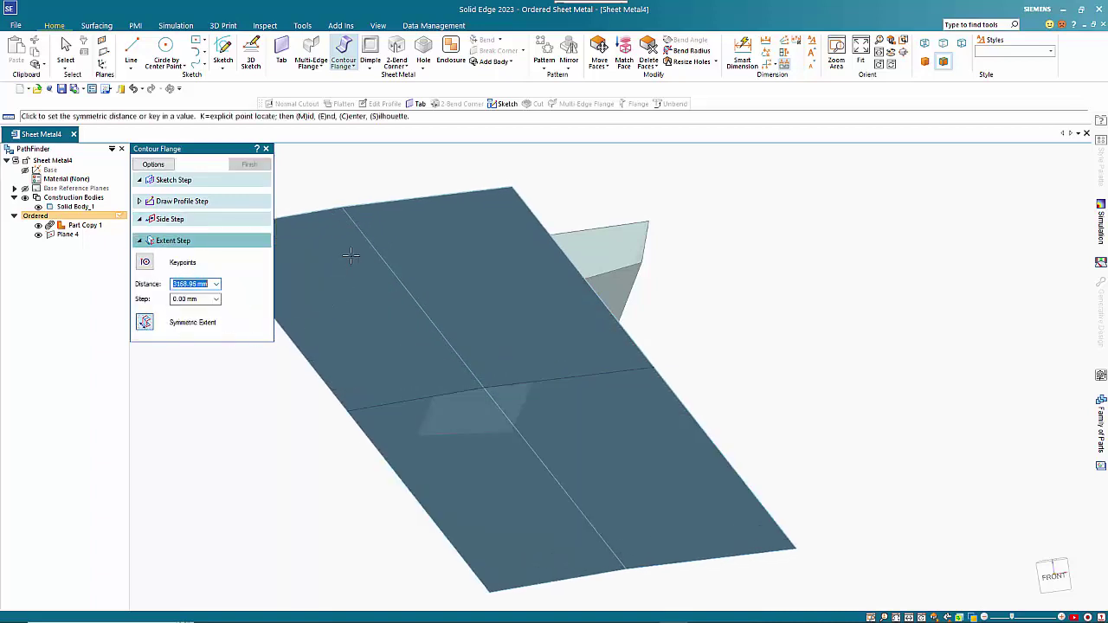
{"action": "left_click", "coordinate": [353, 251]}
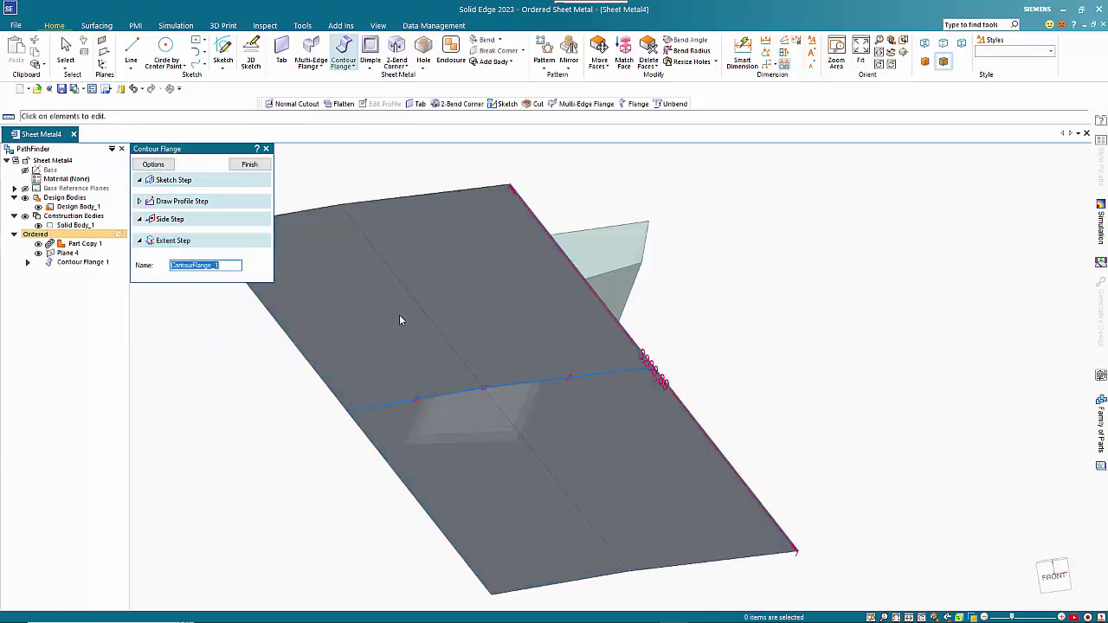
{"action": "key", "text": "Escape"}
Step: Start a Normal Cutout sketch on the narrower planar face of the contour flange
{"action": "middle_click_drag", "start_coordinate": [248, 430], "coordinate": [329, 264]}
{"action": "left_click", "coordinate": [423, 68]}
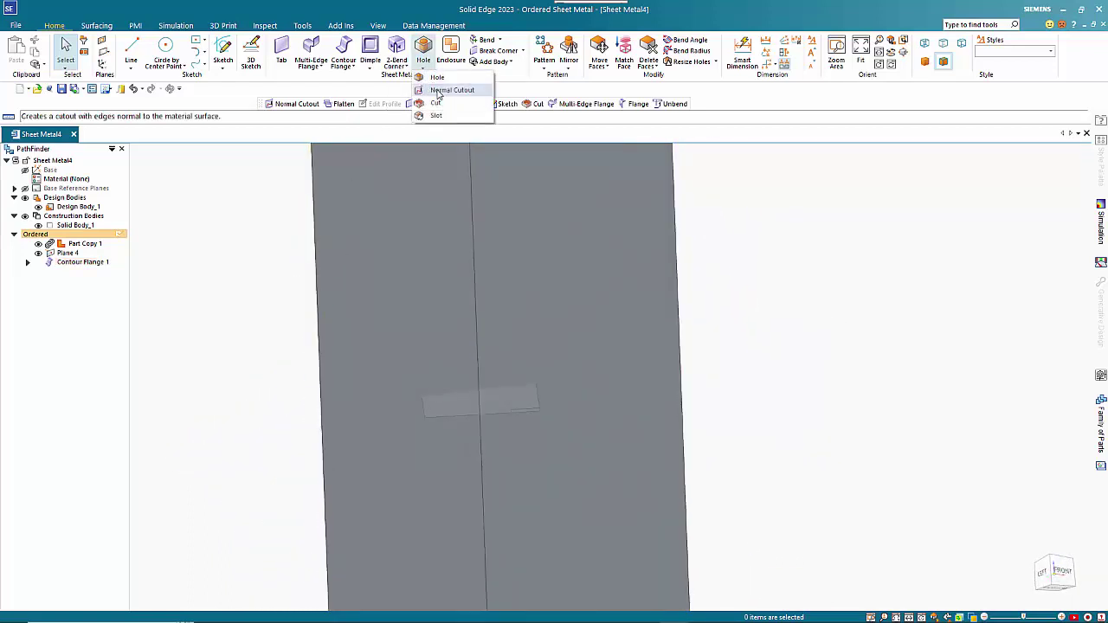
{"action": "left_click", "coordinate": [439, 92]}
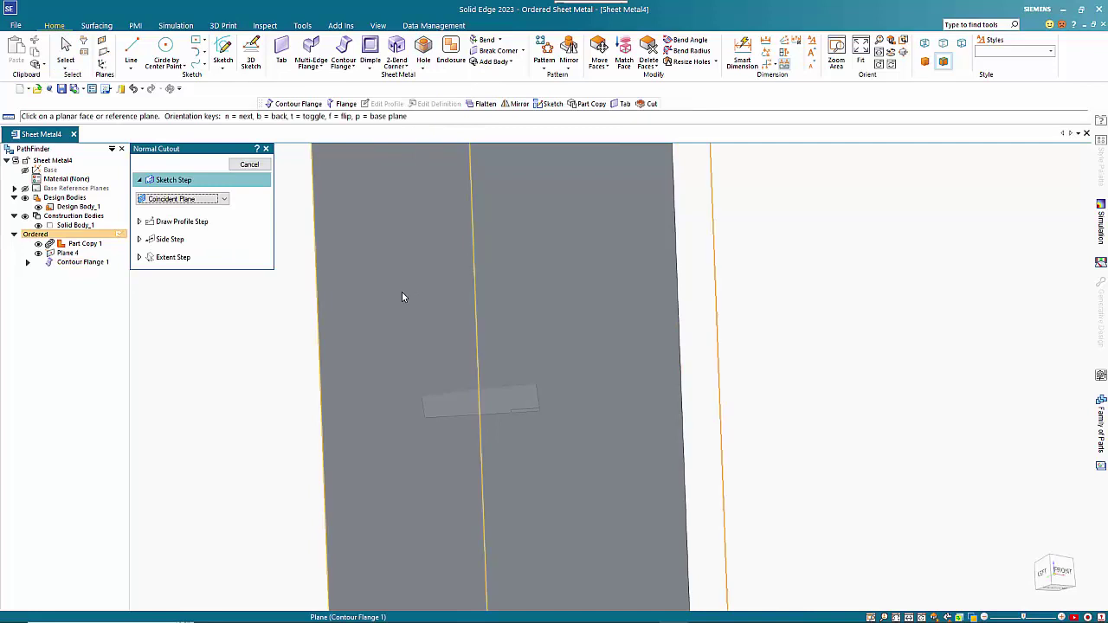
{"action": "scroll", "coordinate": [412, 296], "scroll_direction": "down", "scroll_amount": 5}
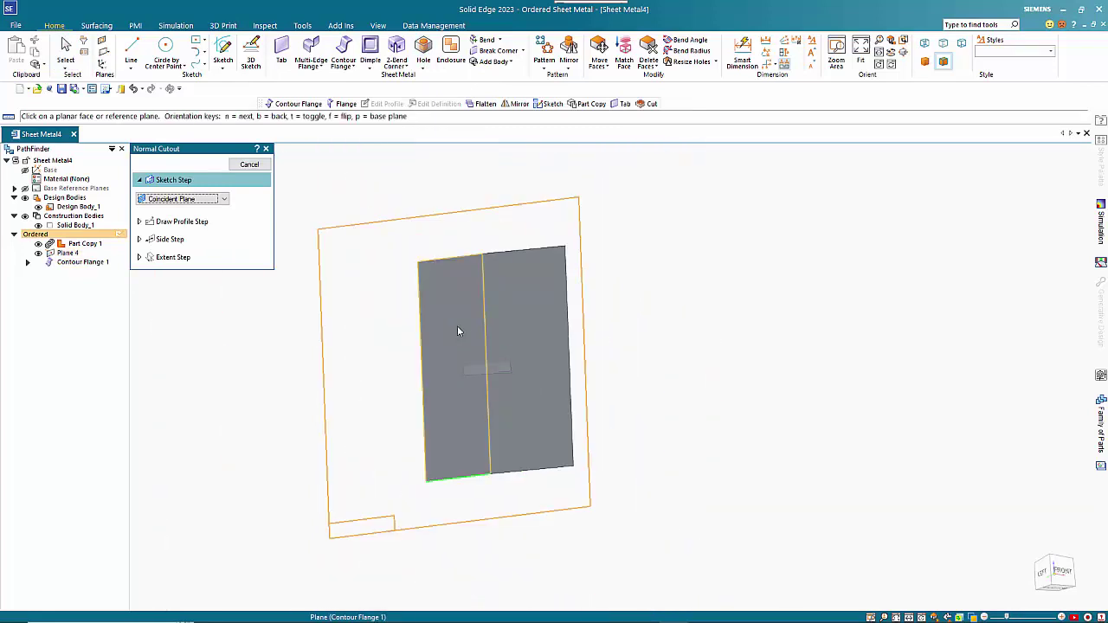
{"action": "left_click", "coordinate": [452, 323]}
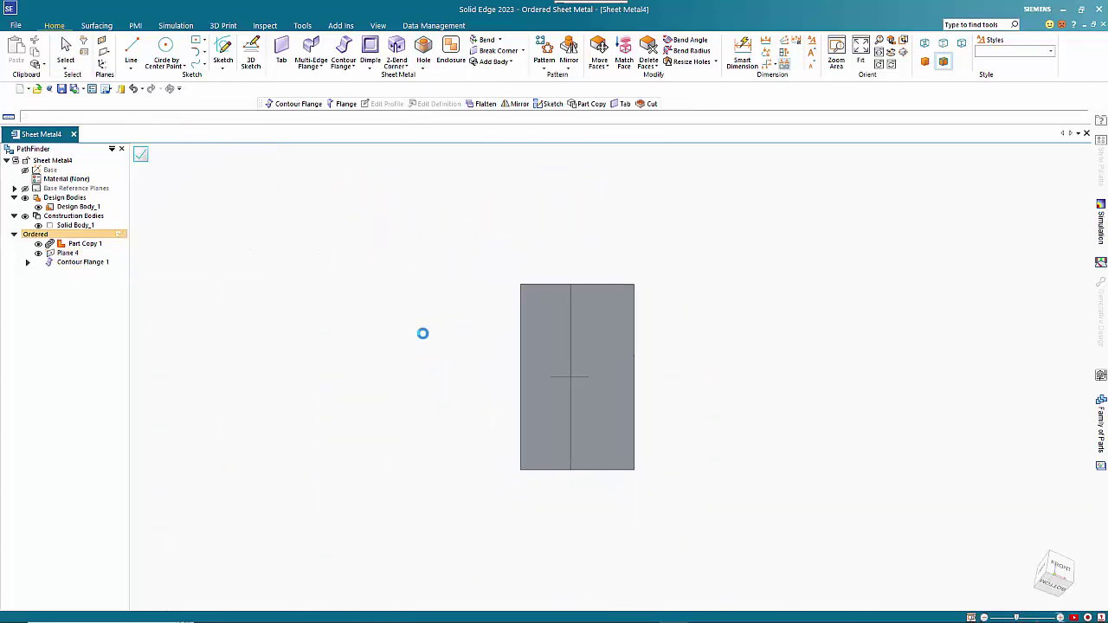
Step: Project the two part edges that border the narrower flange face into the normal cutout sketch and accept the profile
{"action": "key", "text": "l"}
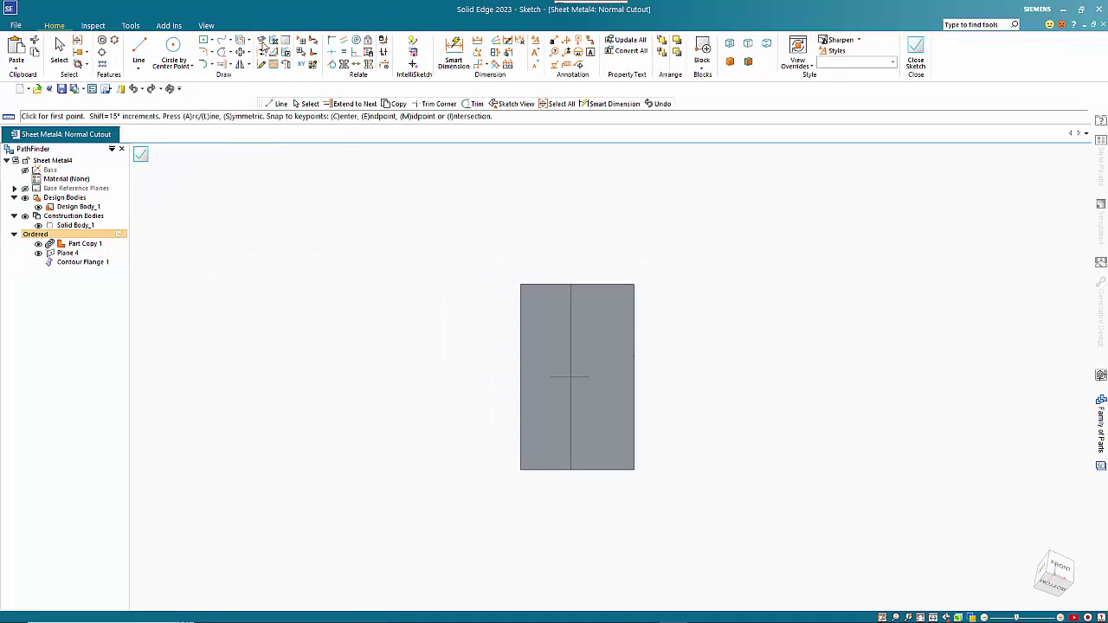
{"action": "key", "text": "p"}
{"action": "mouse_move", "coordinate": [372, 218]}
{"action": "middle_mouse_down"}
{"action": "mouse_move", "coordinate": [628, 227]}
{"action": "mouse_move", "coordinate": [606, 286]}
{"action": "middle_mouse_up"}
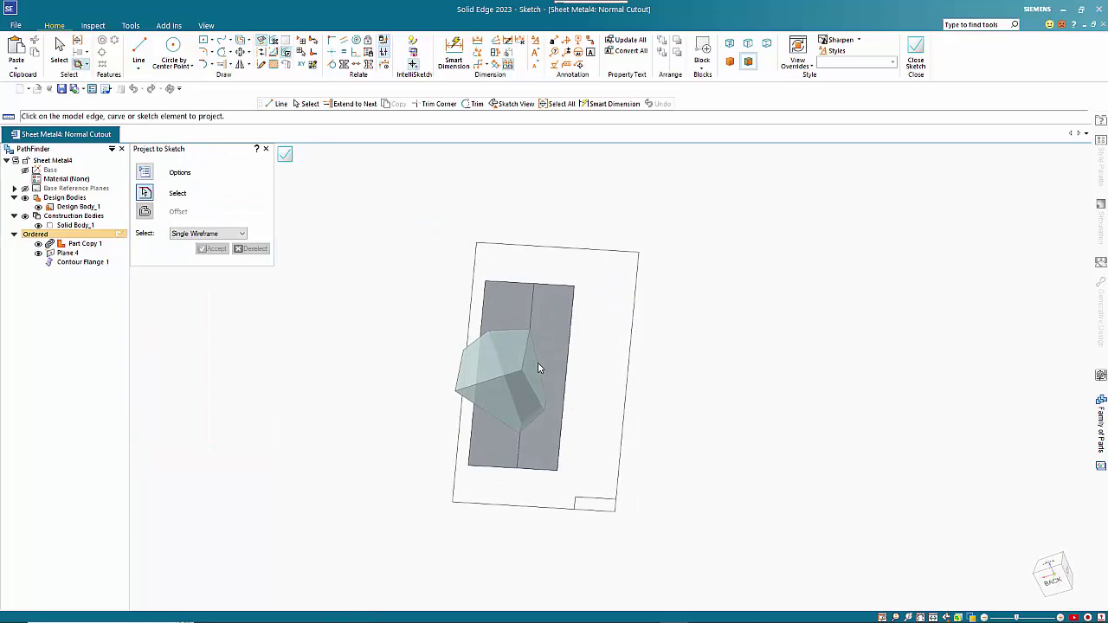
{"action": "mouse_move", "coordinate": [649, 420]}
{"action": "middle_mouse_down"}
{"action": "mouse_move", "coordinate": [598, 383]}
{"action": "mouse_move", "coordinate": [560, 401]}
{"action": "middle_mouse_up"}
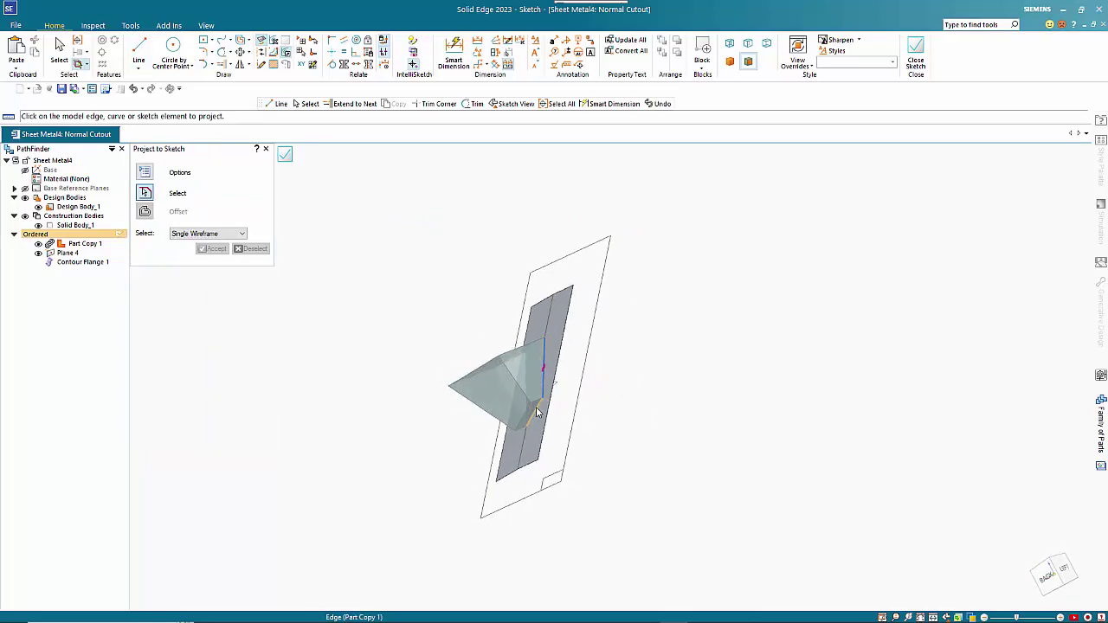
{"action": "left_click", "coordinate": [536, 412]}
{"action": "mouse_move", "coordinate": [681, 390]}
{"action": "middle_mouse_down"}
{"action": "mouse_move", "coordinate": [600, 390]}
{"action": "mouse_move", "coordinate": [417, 298]}
{"action": "middle_mouse_up"}
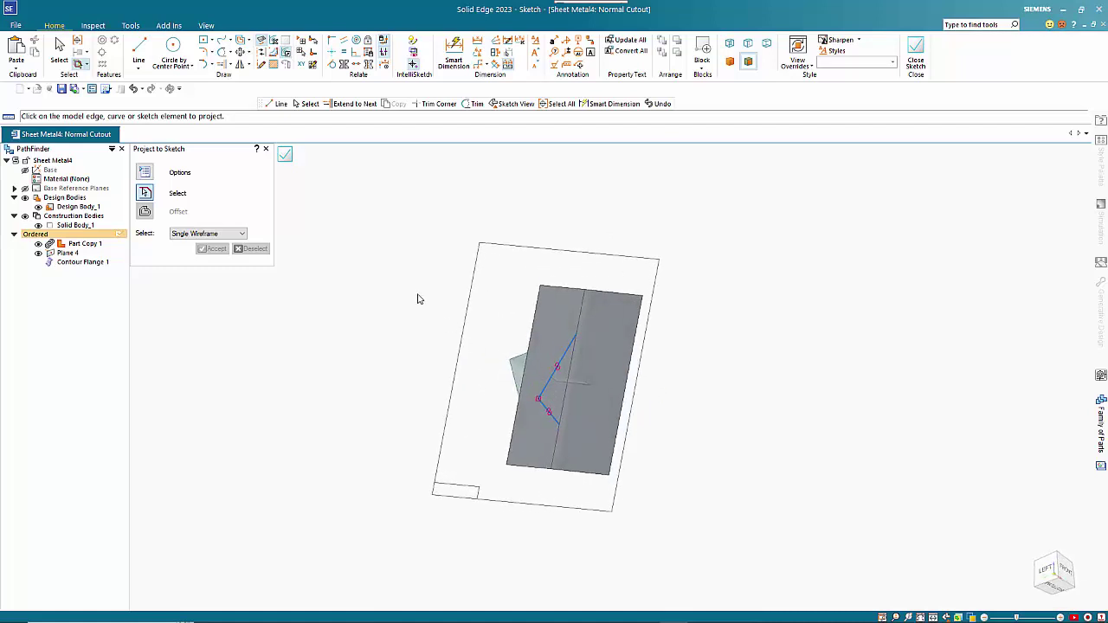
{"action": "left_click", "coordinate": [286, 155]}
Step: Remove the narrower face's material outside the projected lines with a Through All thickness cut and finish the cutout
{"action": "middle_click_drag", "start_coordinate": [378, 203], "coordinate": [430, 259]}
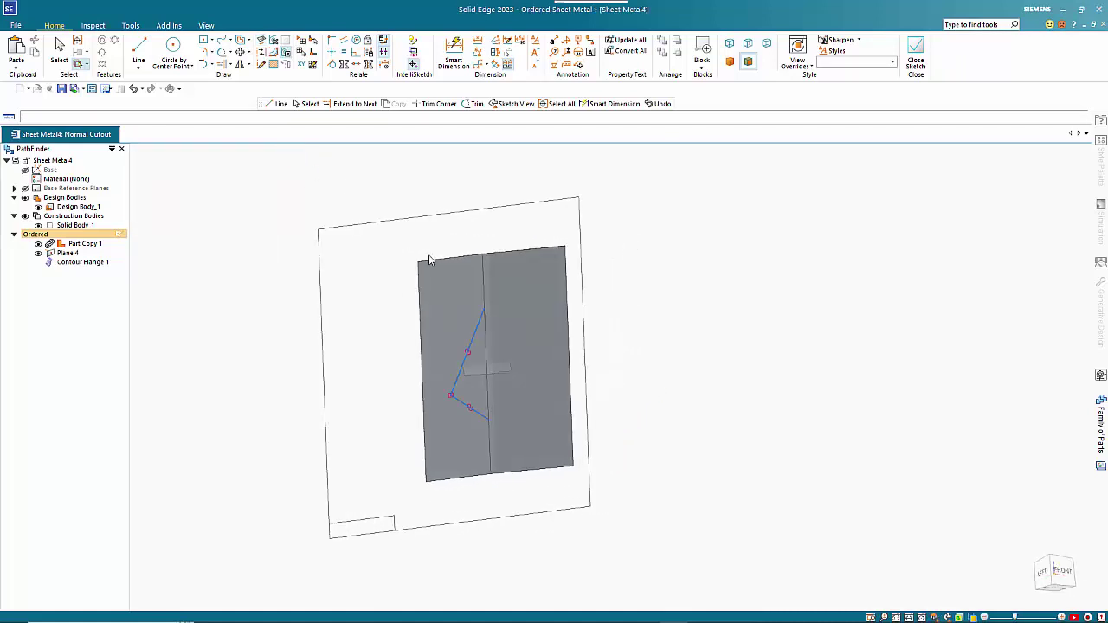
{"action": "right_click", "coordinate": [373, 277]}
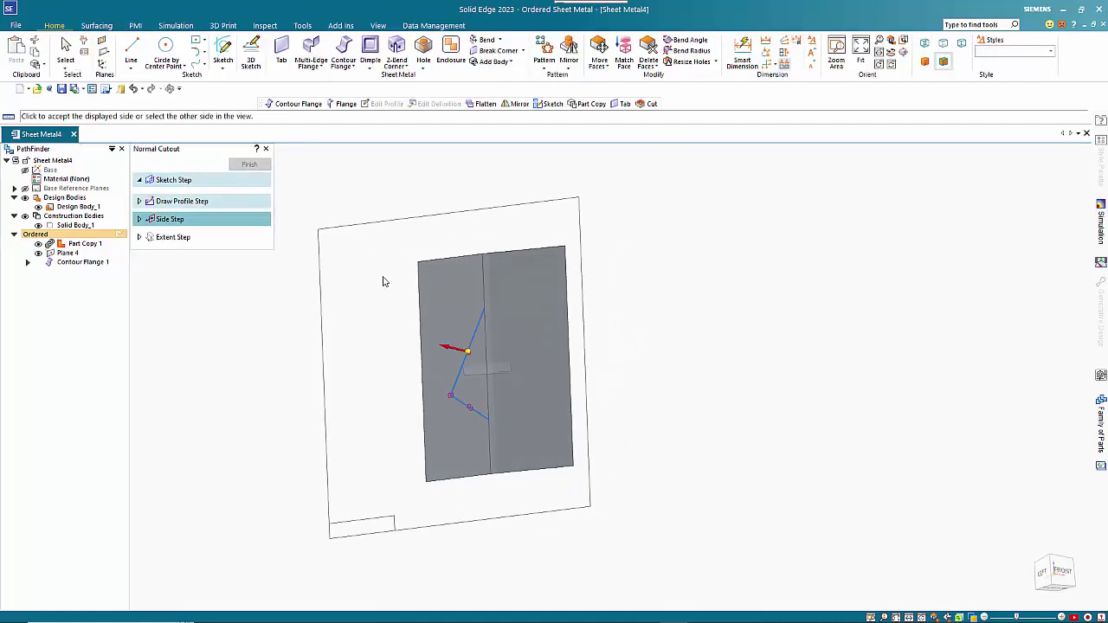
{"action": "left_click", "coordinate": [364, 302]}
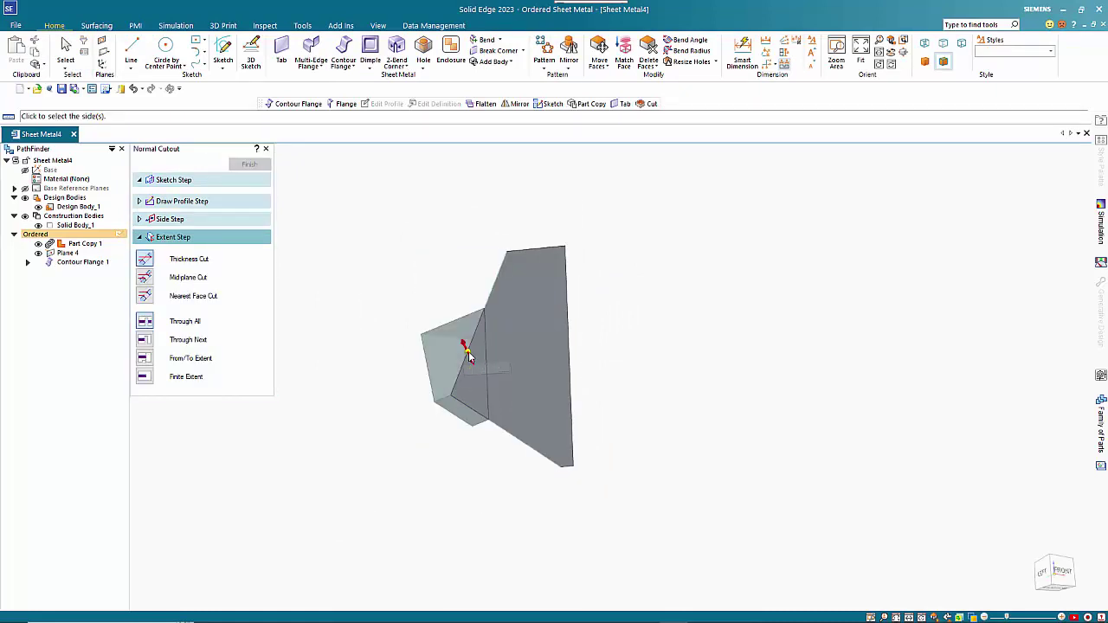
{"action": "left_click", "coordinate": [467, 355]}
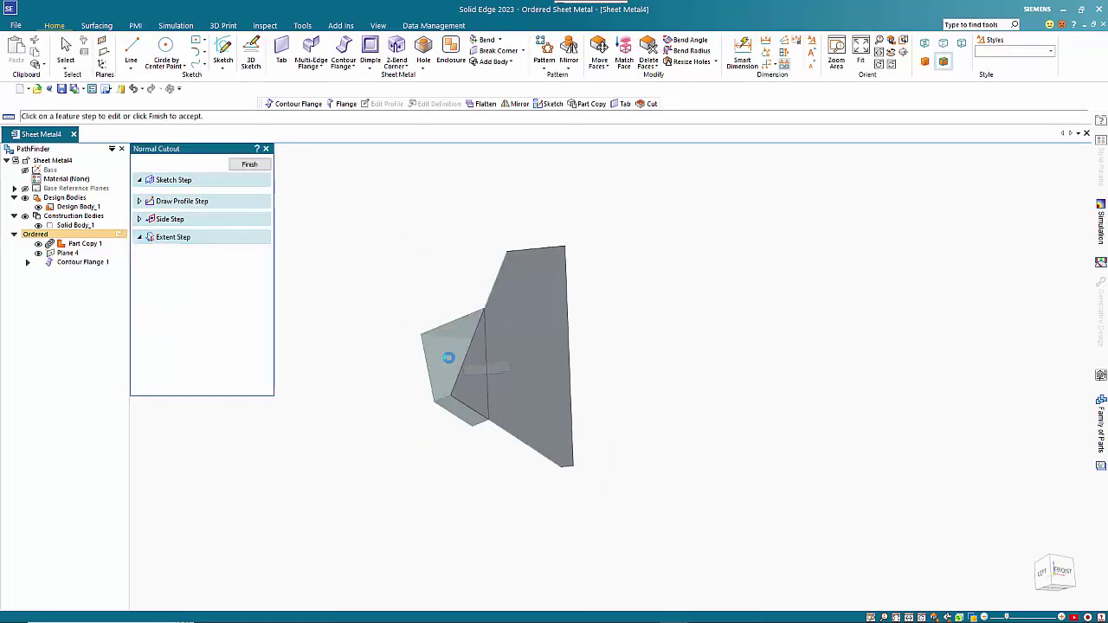
{"action": "left_click", "coordinate": [250, 163]}
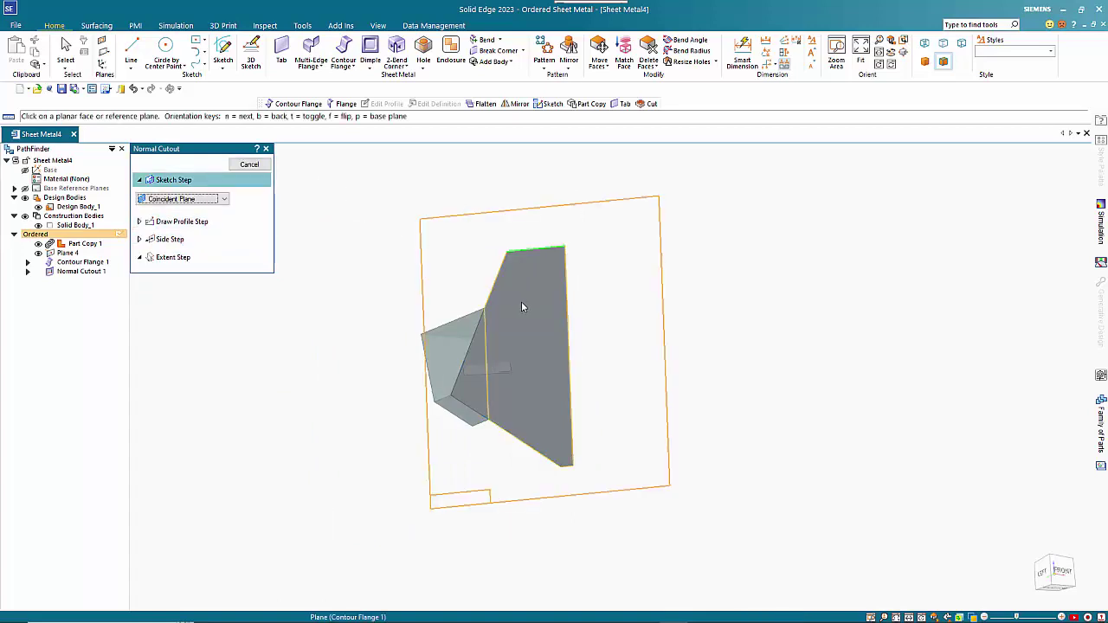
Step: Sketch another normal cutout on the flange's wider planar face, projecting the two bordering part edges as its profile
{"action": "left_click", "coordinate": [521, 306]}
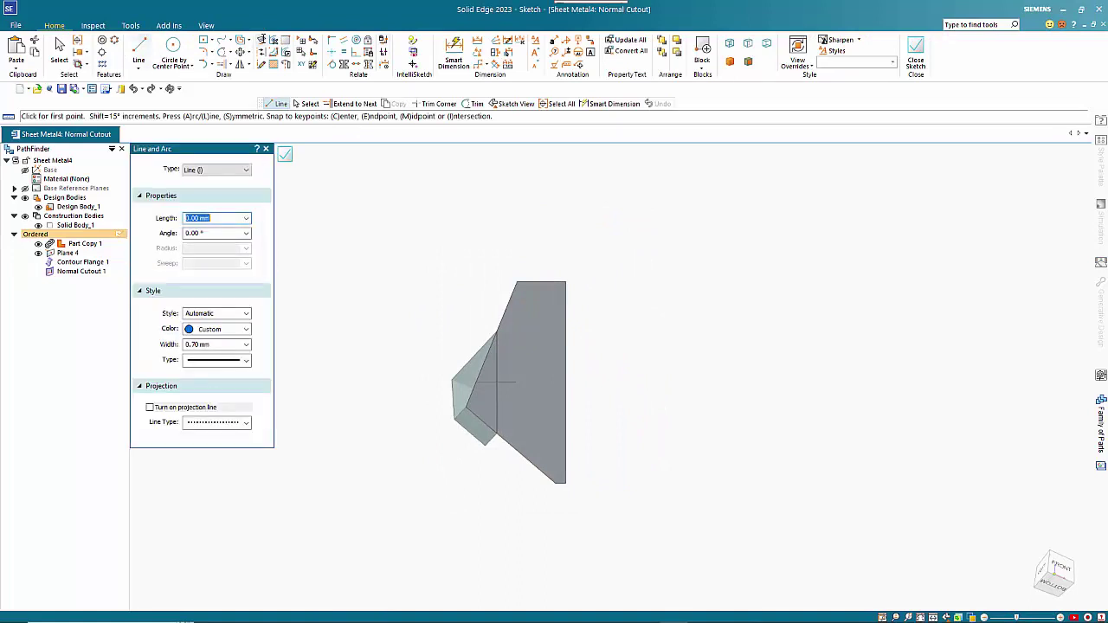
{"action": "mouse_move", "coordinate": [656, 310]}
{"action": "middle_mouse_down"}
{"action": "mouse_move", "coordinate": [443, 336]}
{"action": "mouse_move", "coordinate": [467, 337]}
{"action": "middle_mouse_up"}
{"action": "left_click", "coordinate": [547, 336]}
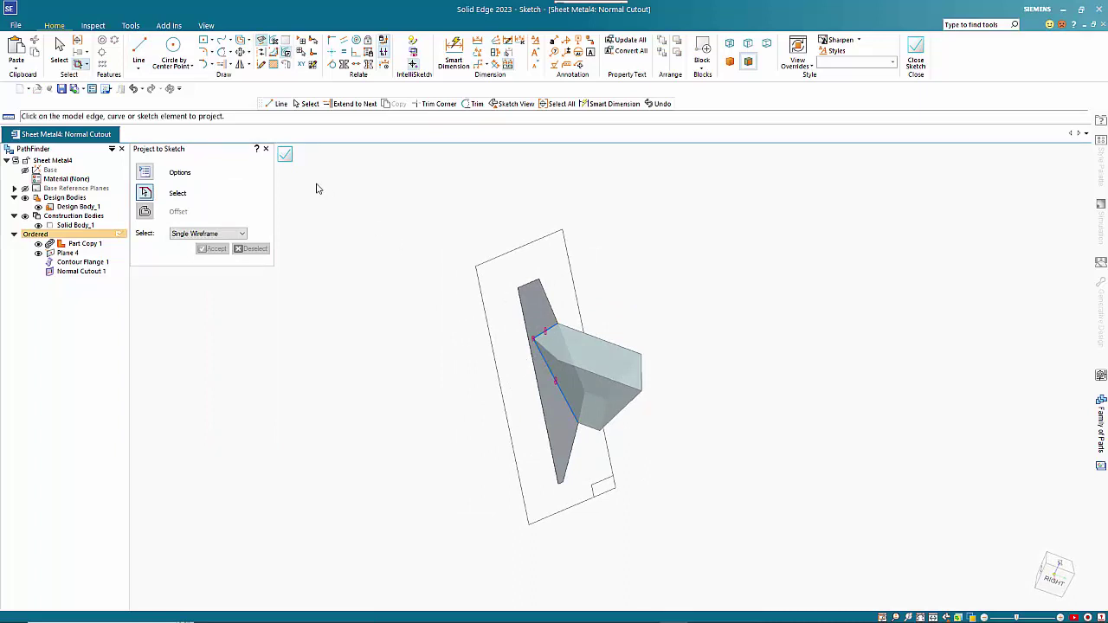
{"action": "left_click", "coordinate": [285, 155]}
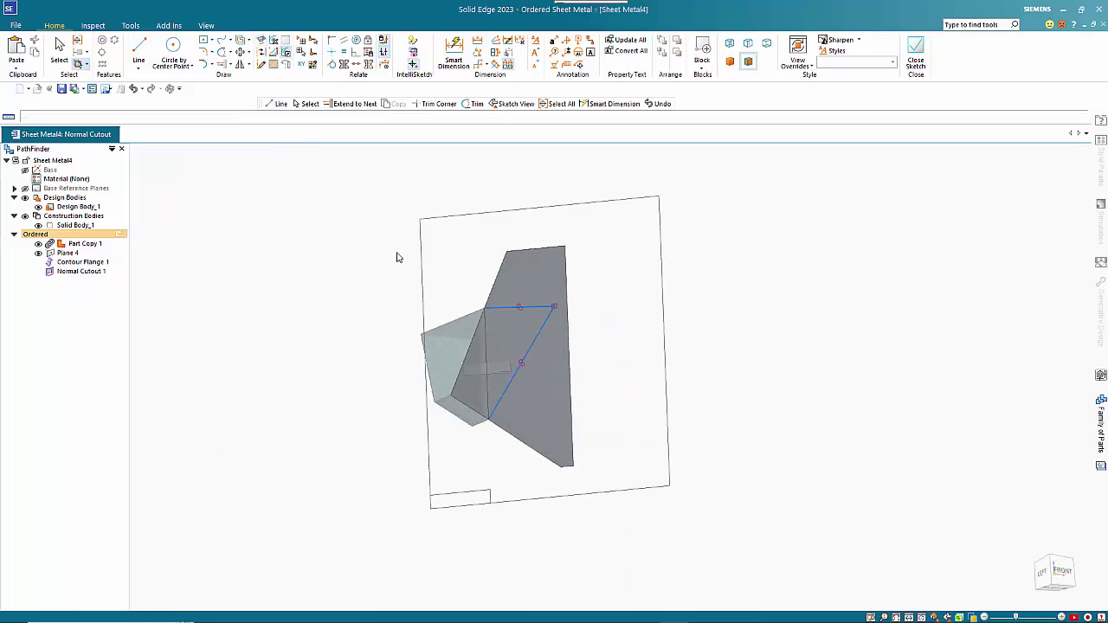
Step: Remove the wider face's material outside the projected lines with a Through All thickness cut in both directions and finish the cutout
{"action": "left_click", "coordinate": [915, 56]}
{"action": "left_click", "coordinate": [581, 222]}
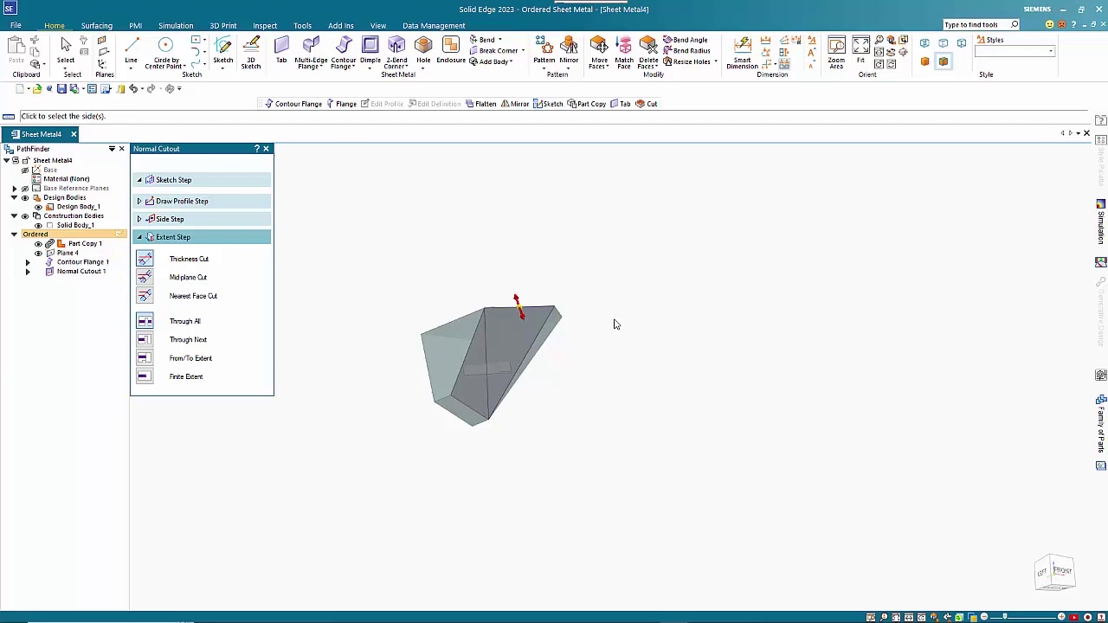
{"action": "left_click", "coordinate": [523, 310]}
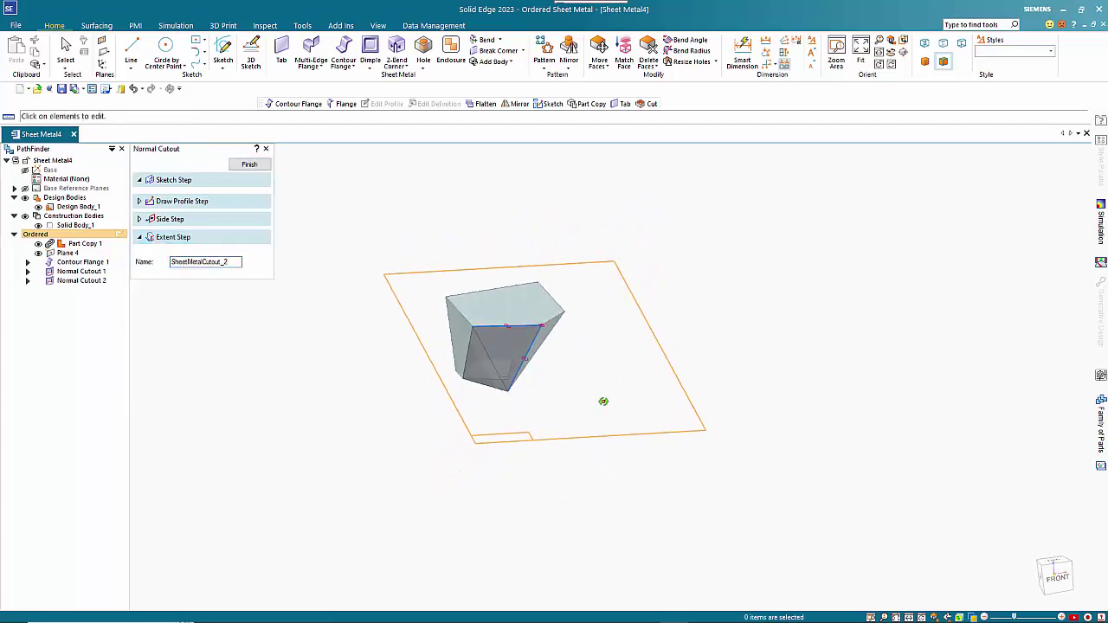
{"action": "middle_click_drag", "start_coordinate": [603, 401], "coordinate": [551, 337]}
{"action": "scroll", "coordinate": [534, 343], "scroll_direction": "up", "scroll_amount": 5}
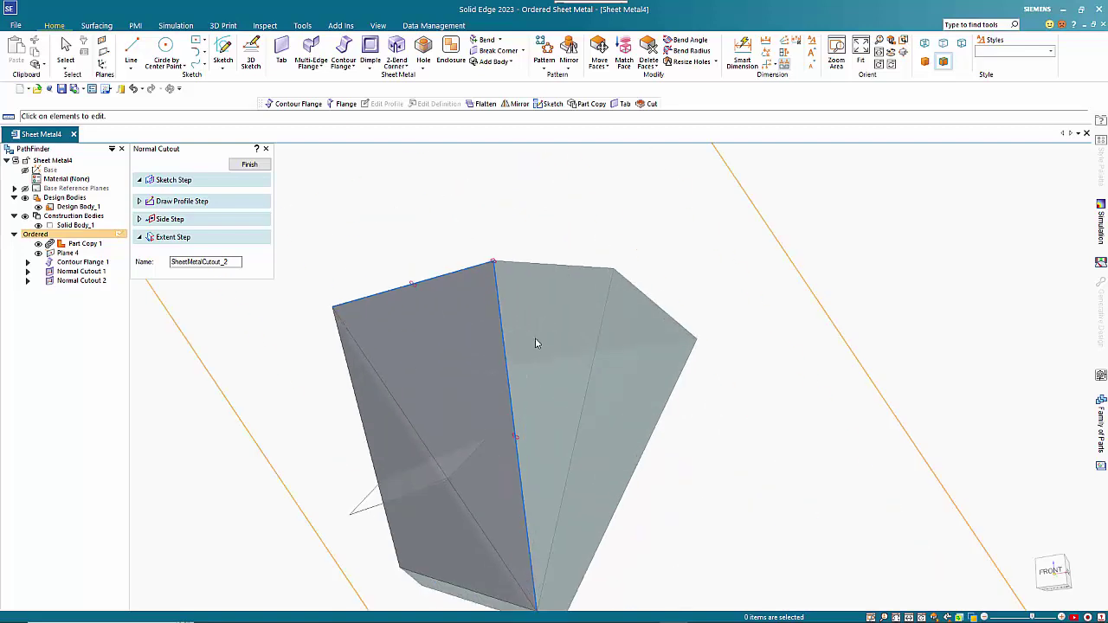
{"action": "middle_click_drag", "start_coordinate": [635, 321], "coordinate": [652, 365]}
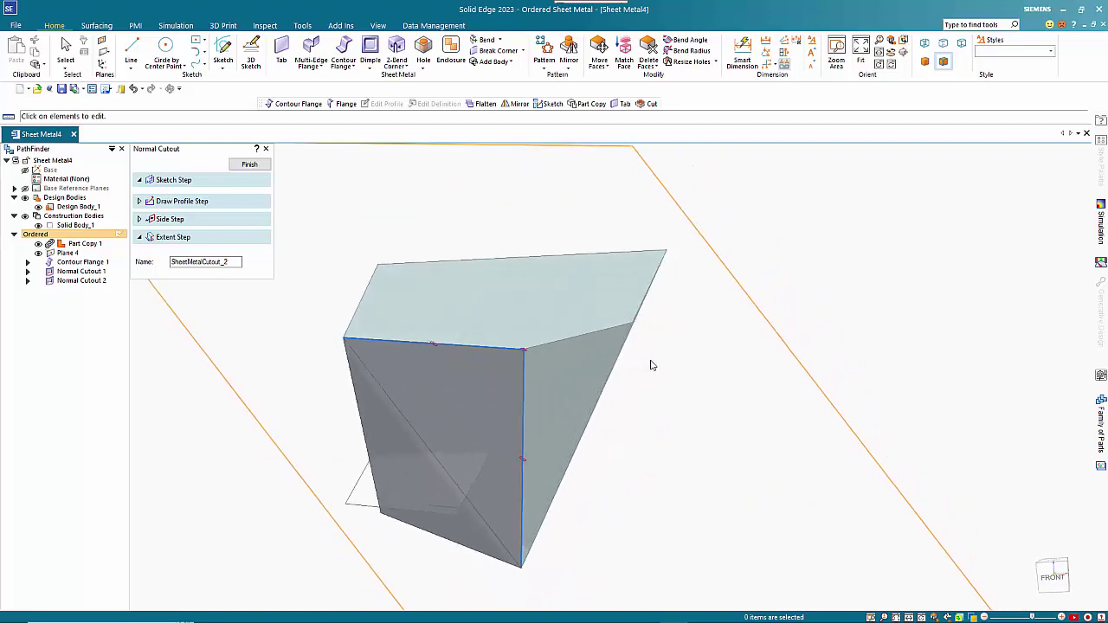
{"action": "left_click", "coordinate": [250, 165]}
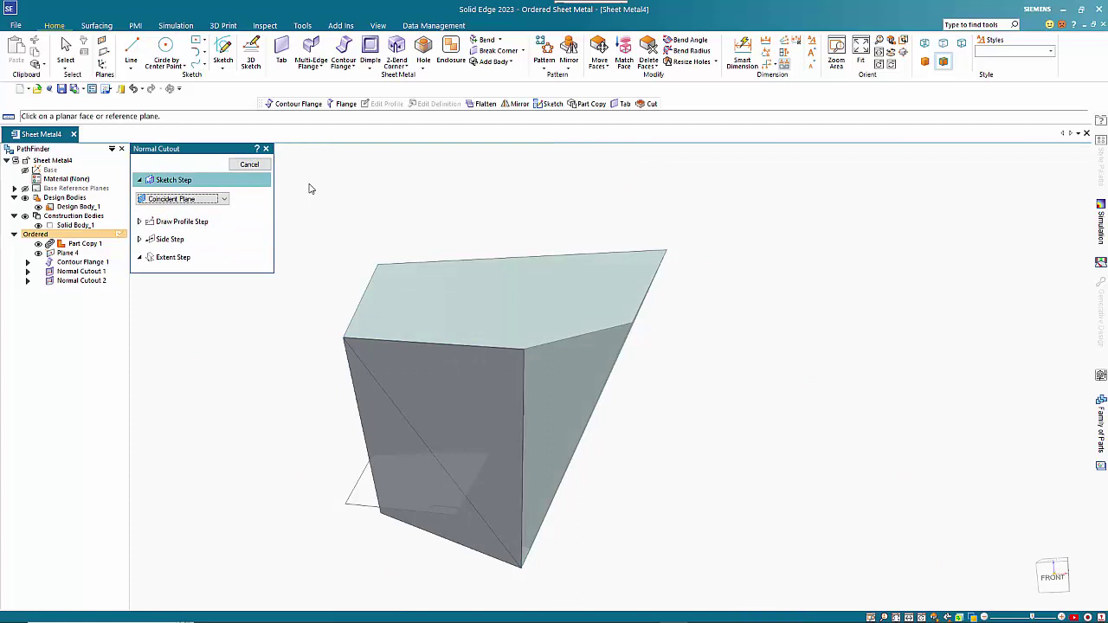
Step: Start a contour flange on a plane normal to the trimmed sheet's outer vertical edge, placed at that edge's upper endpoint
{"action": "left_click", "coordinate": [345, 52]}
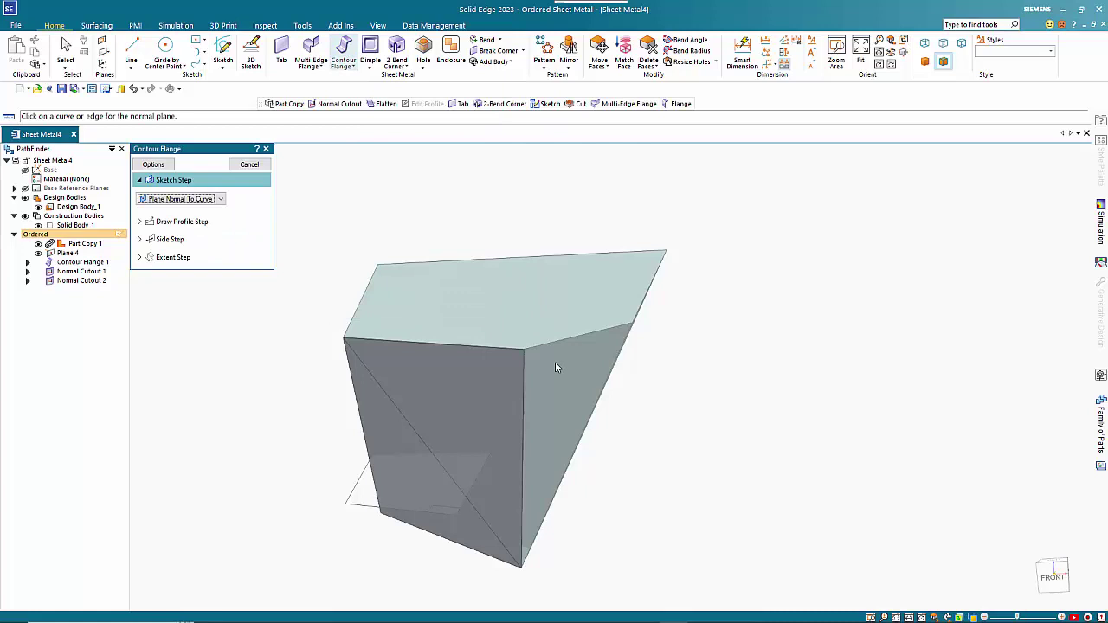
{"action": "scroll", "coordinate": [555, 362], "scroll_direction": "up", "scroll_amount": 5}
{"action": "scroll", "coordinate": [473, 329], "scroll_direction": "up", "scroll_amount": 2}
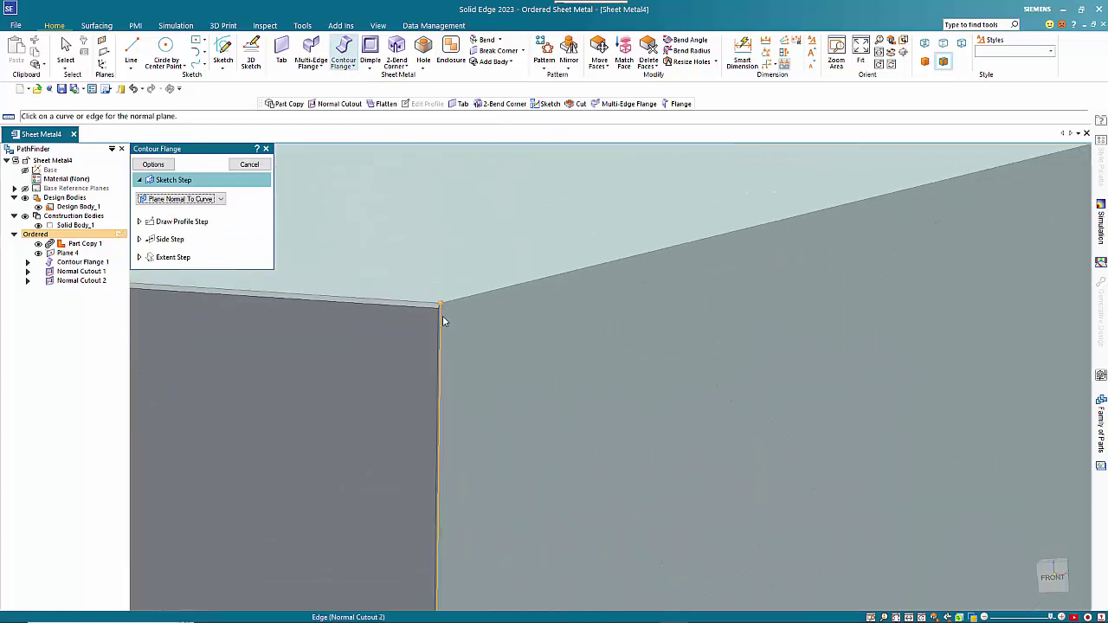
{"action": "left_click", "coordinate": [443, 320]}
{"action": "scroll", "coordinate": [527, 313], "scroll_direction": "down", "scroll_amount": 5}
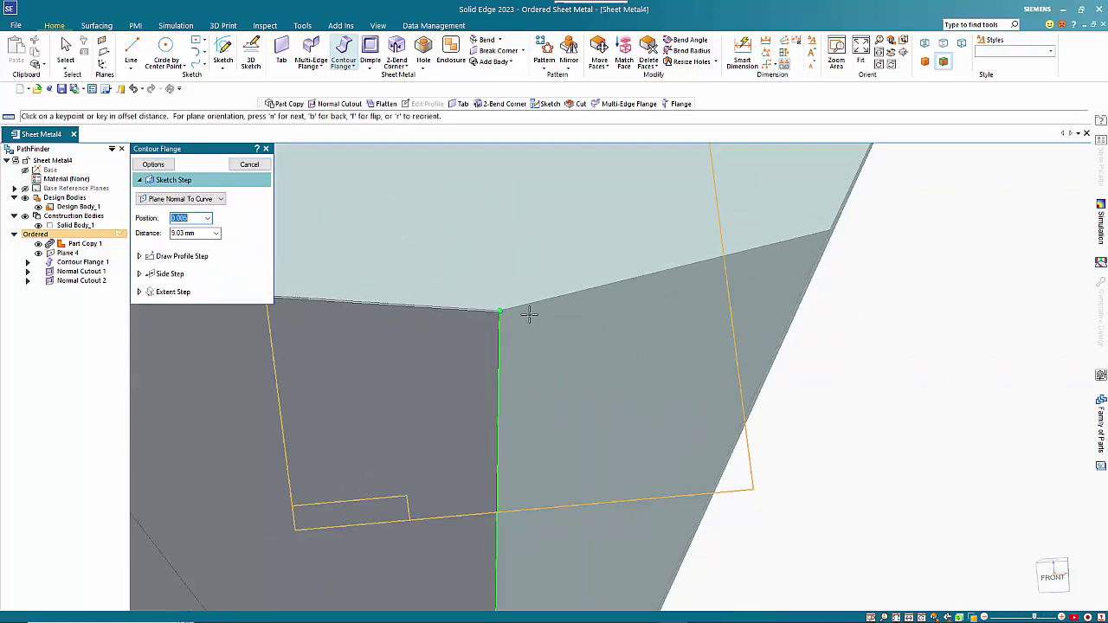
{"action": "left_click", "coordinate": [522, 236]}
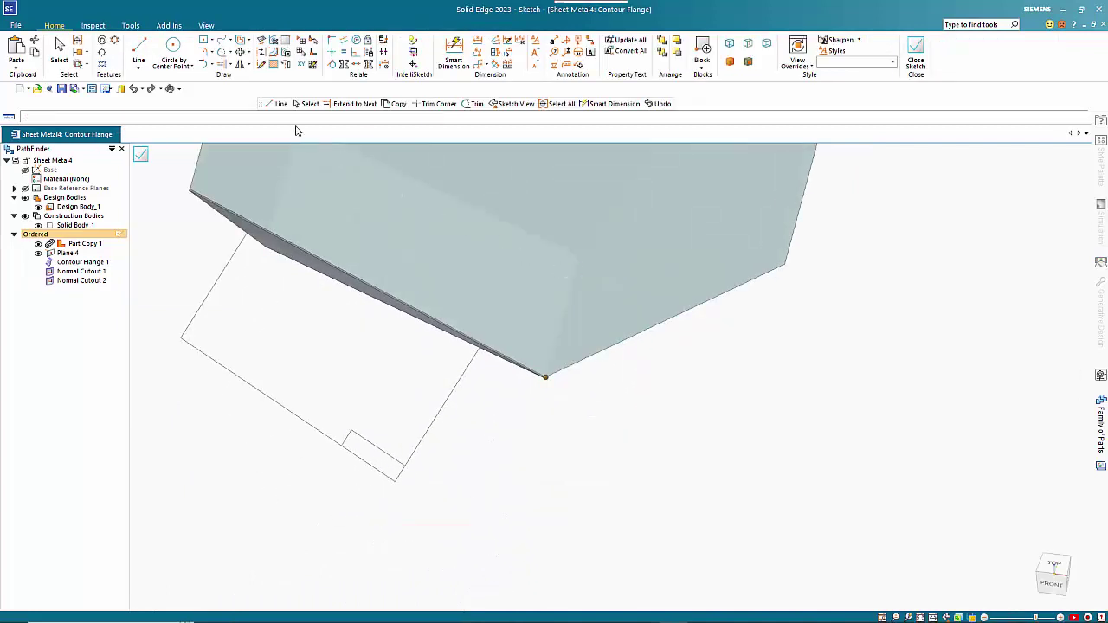
Step: Project the adjoining upper part edge as the profile and extend the contour flange To End down the vertical edge
{"action": "key", "text": "l"}
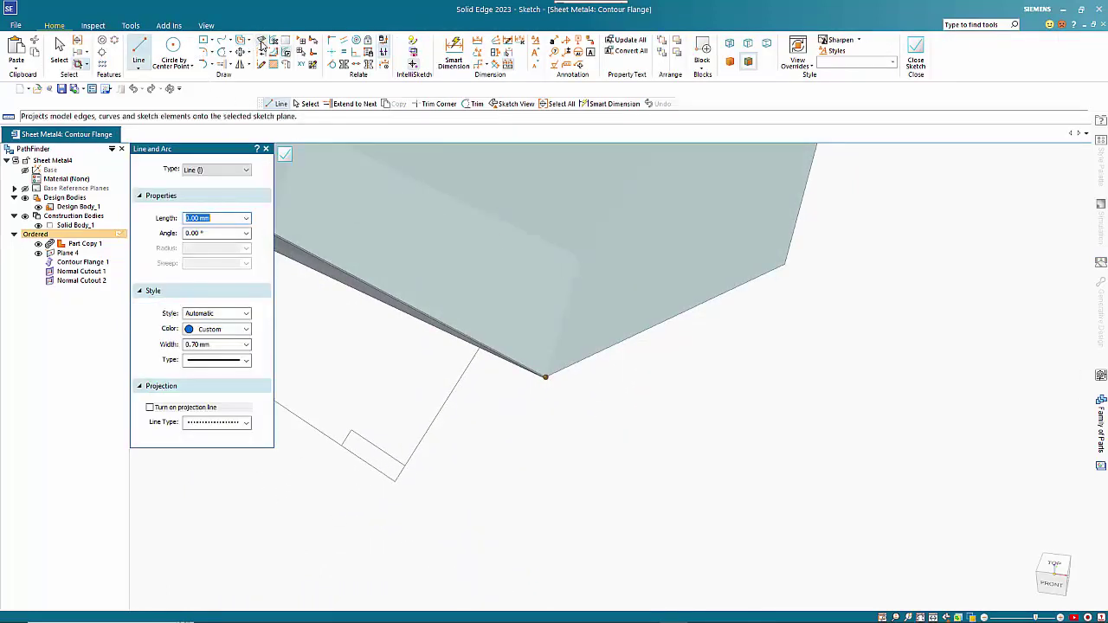
{"action": "left_click", "coordinate": [302, 68]}
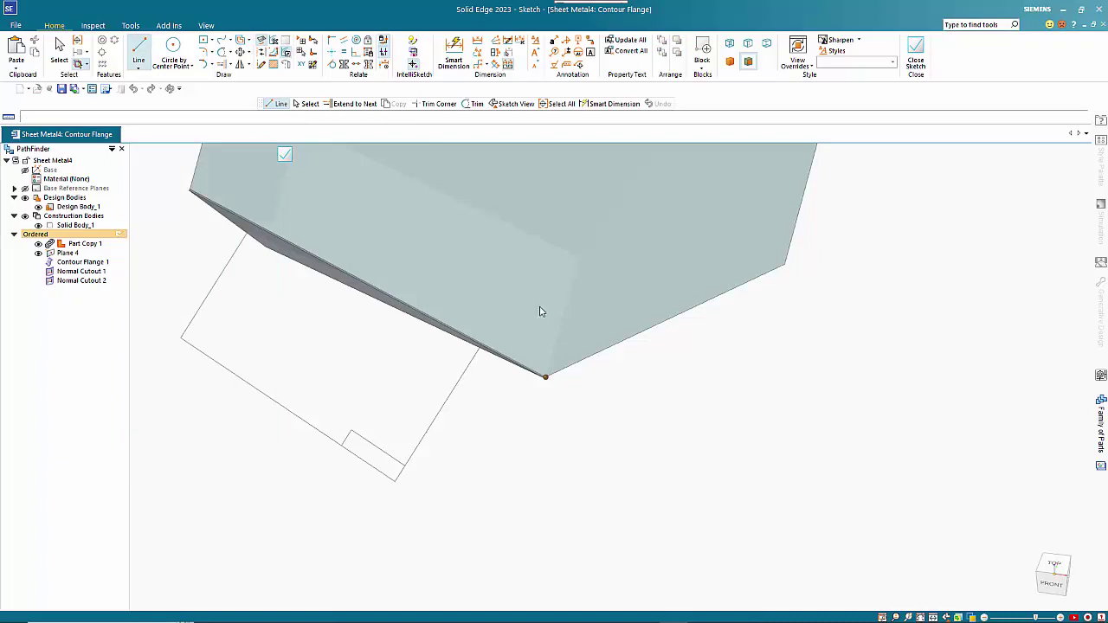
{"action": "left_click", "coordinate": [598, 354]}
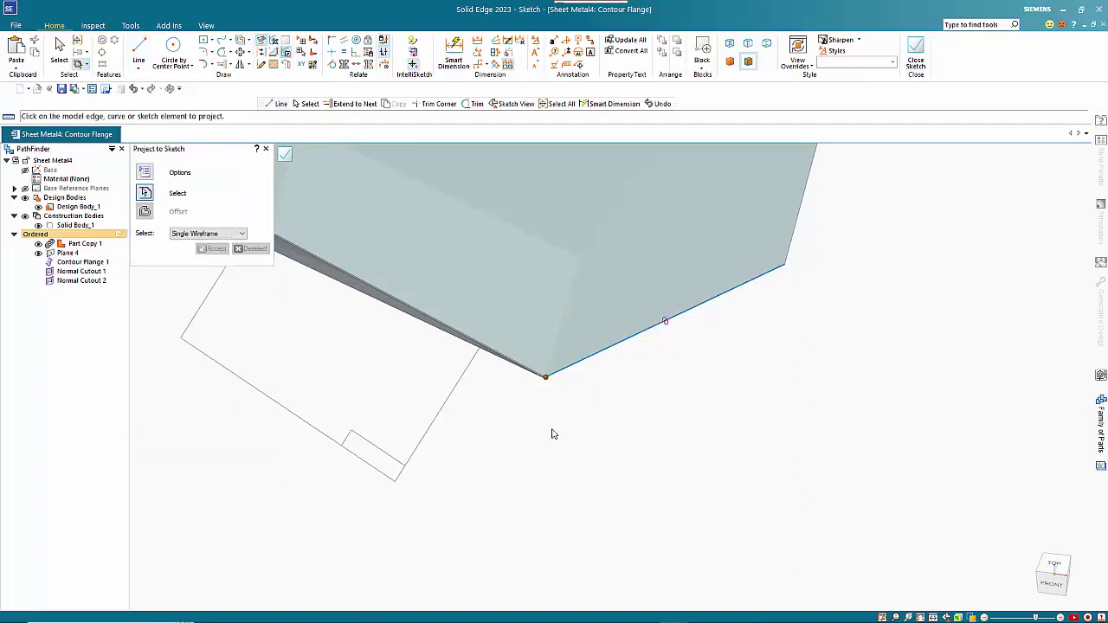
{"action": "left_click", "coordinate": [285, 156]}
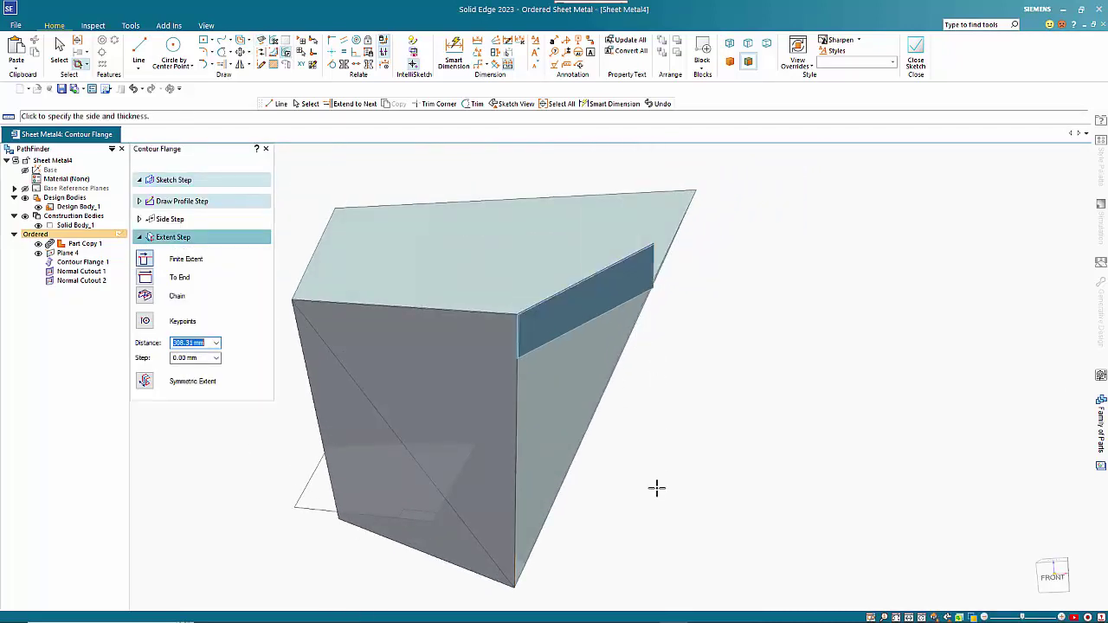
{"action": "left_click", "coordinate": [145, 278]}
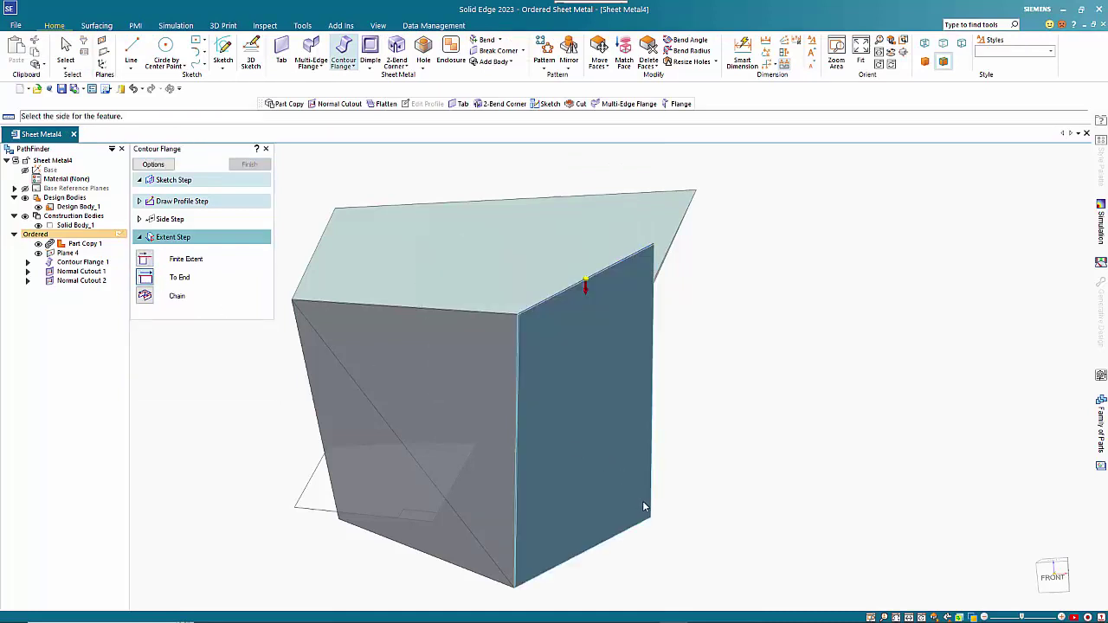
{"action": "left_click", "coordinate": [644, 506]}
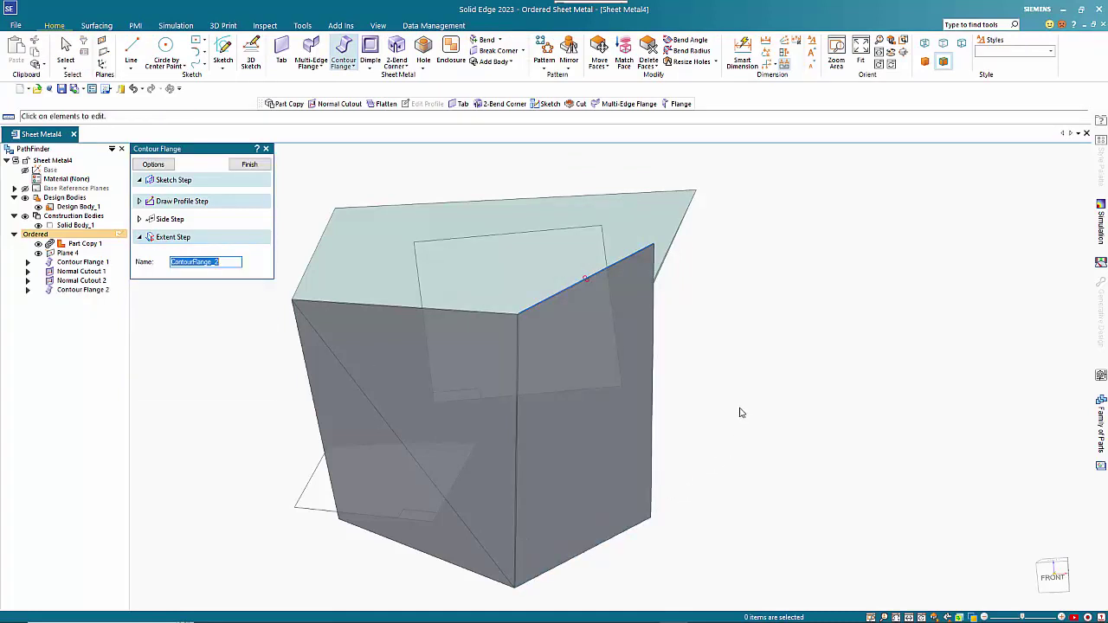
Step: Start a Normal Cutout sketch on the planar face of the newly added contour flange
{"action": "left_click", "coordinate": [424, 69]}
{"action": "left_click", "coordinate": [437, 90]}
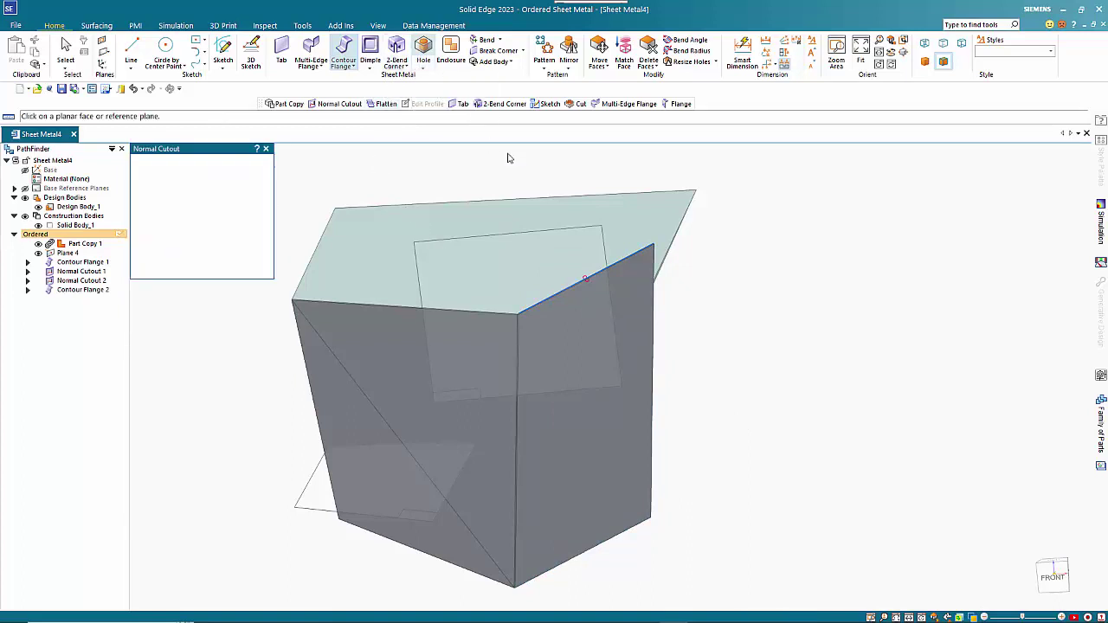
{"action": "middle_click_drag", "start_coordinate": [736, 300], "coordinate": [500, 393]}
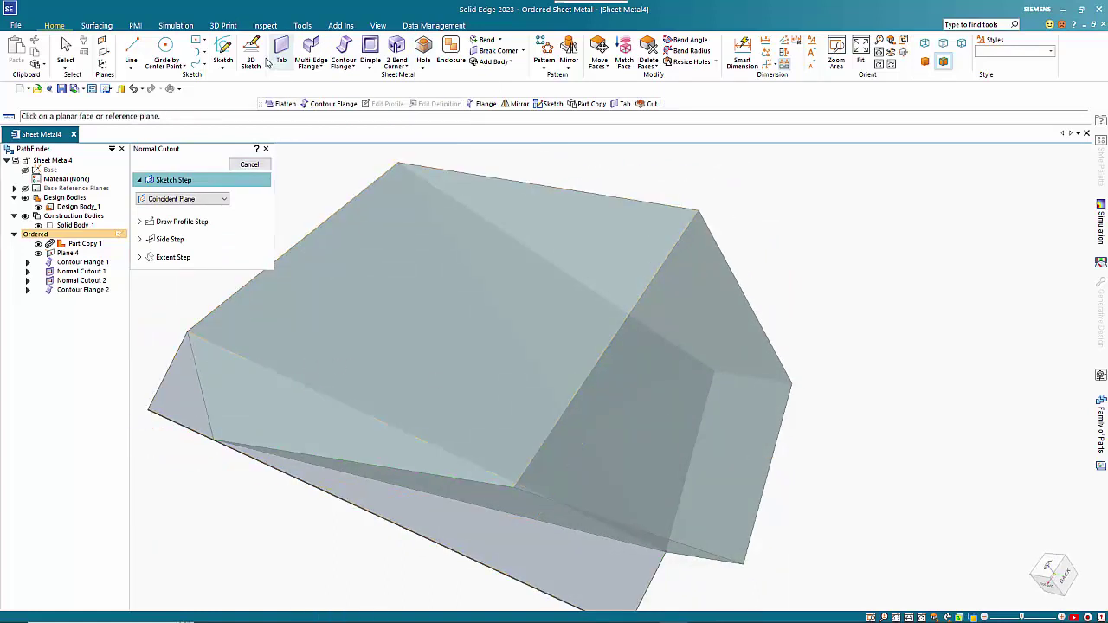
{"action": "middle_click_drag", "start_coordinate": [287, 511], "coordinate": [400, 342]}
{"action": "left_click", "coordinate": [387, 274]}
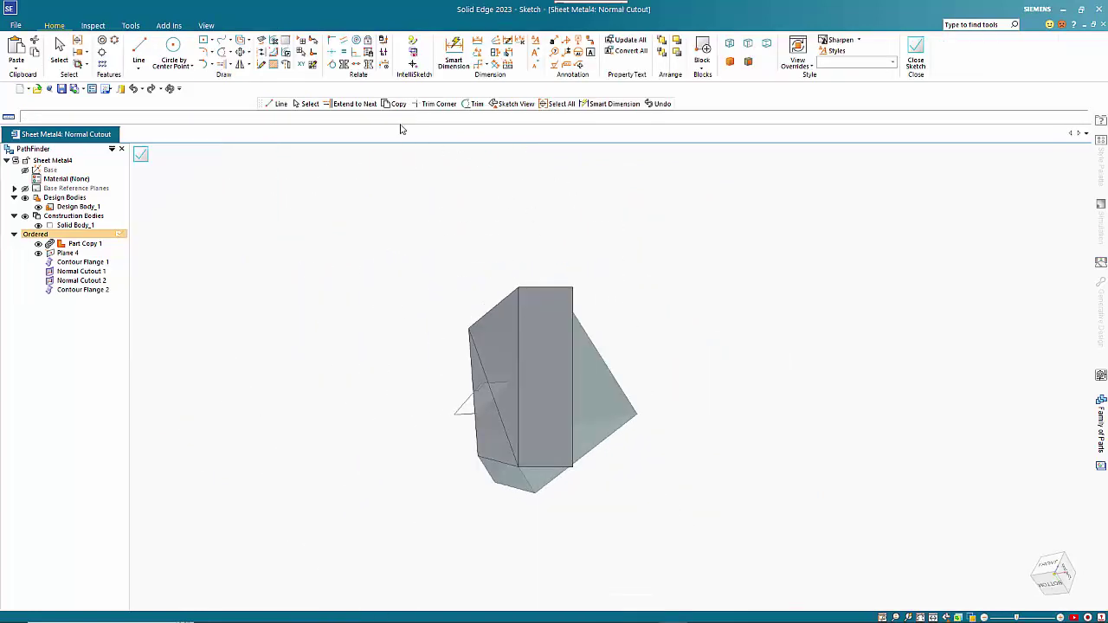
Step: Project the two part edges bordering the new flange face into the normal cutout sketch and accept the profile
{"action": "left_click", "coordinate": [138, 50]}
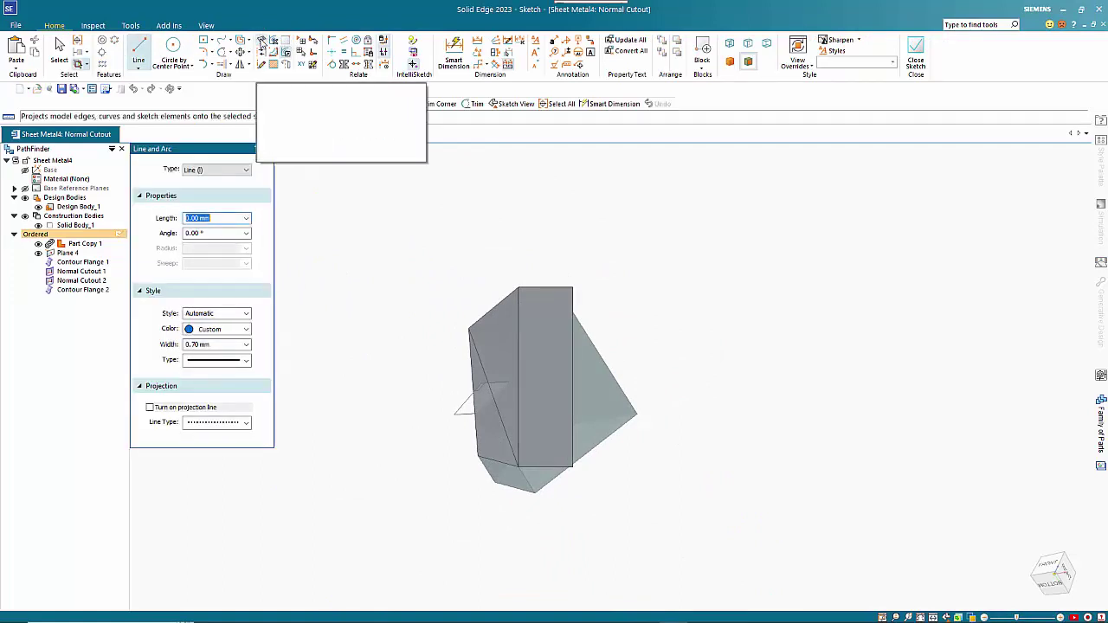
{"action": "key", "text": "p"}
{"action": "middle_click_drag", "start_coordinate": [667, 329], "coordinate": [440, 349]}
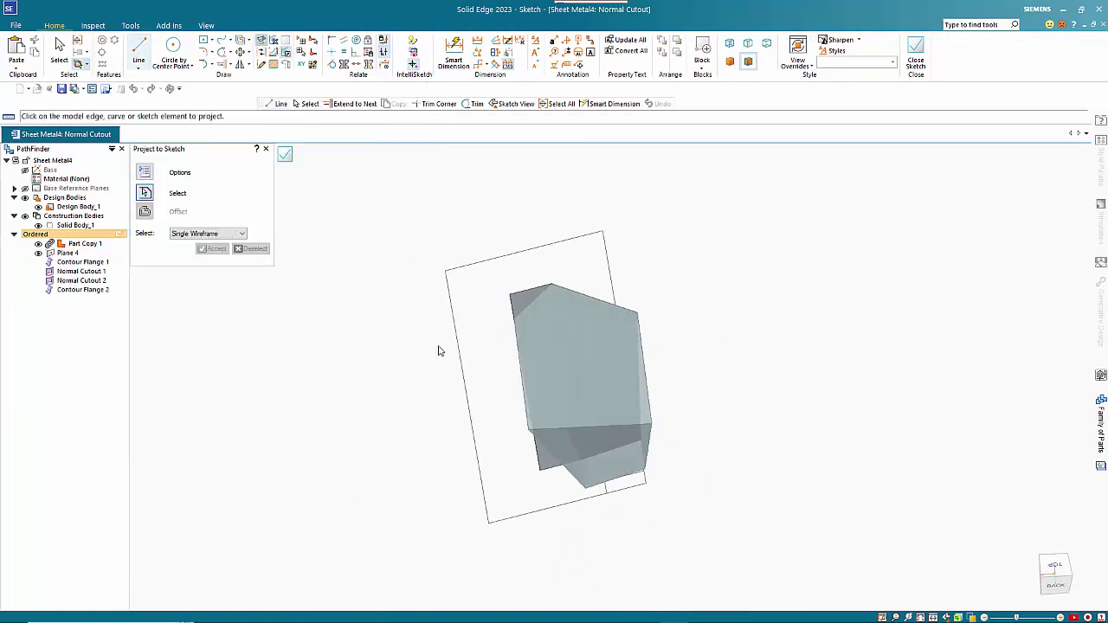
{"action": "left_click", "coordinate": [534, 302]}
{"action": "mouse_move", "coordinate": [493, 460]}
{"action": "middle_mouse_down"}
{"action": "mouse_move", "coordinate": [505, 470]}
{"action": "mouse_move", "coordinate": [534, 417]}
{"action": "middle_mouse_up"}
{"action": "left_click", "coordinate": [541, 370]}
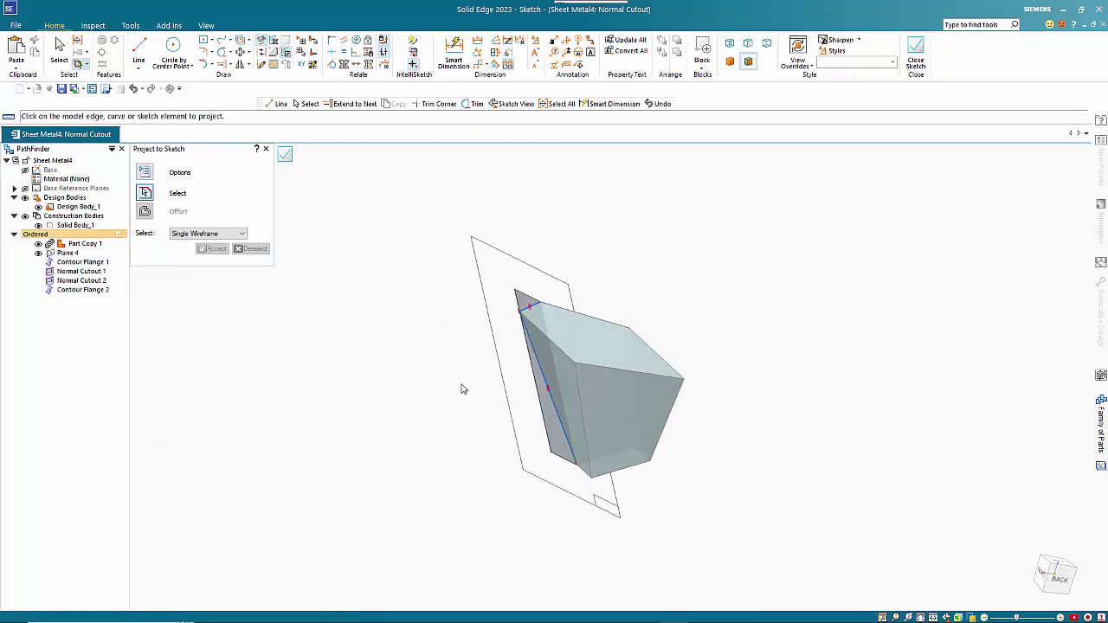
{"action": "left_click", "coordinate": [285, 155]}
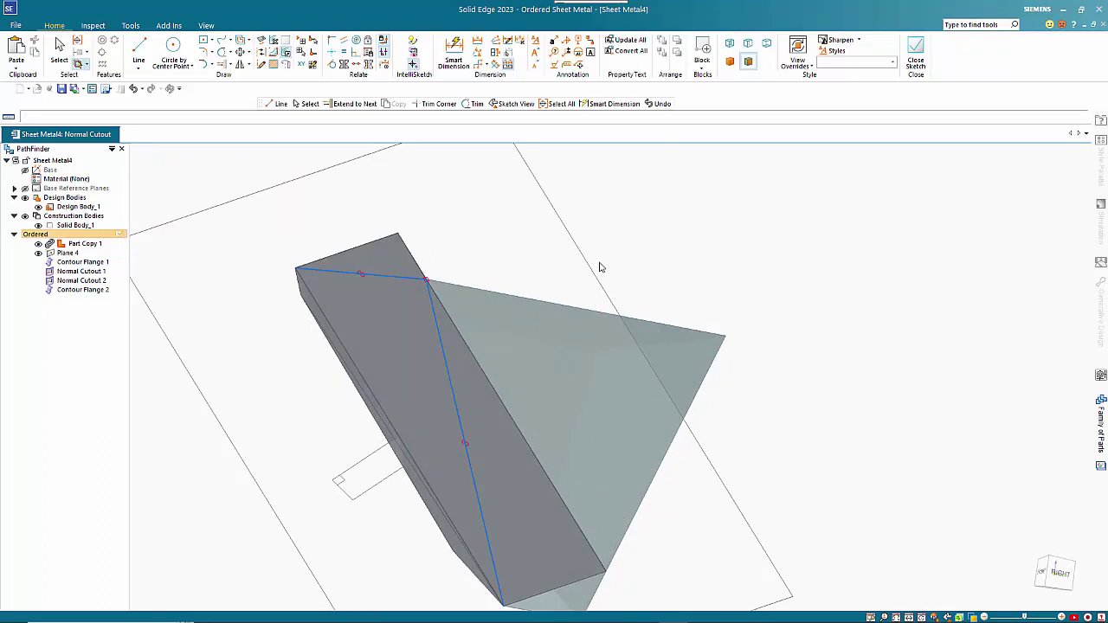
Step: Cut away the flange material outside the projected edges with a Thickness Cut, Through All, and finish the normal cutout
{"action": "left_click", "coordinate": [408, 212]}
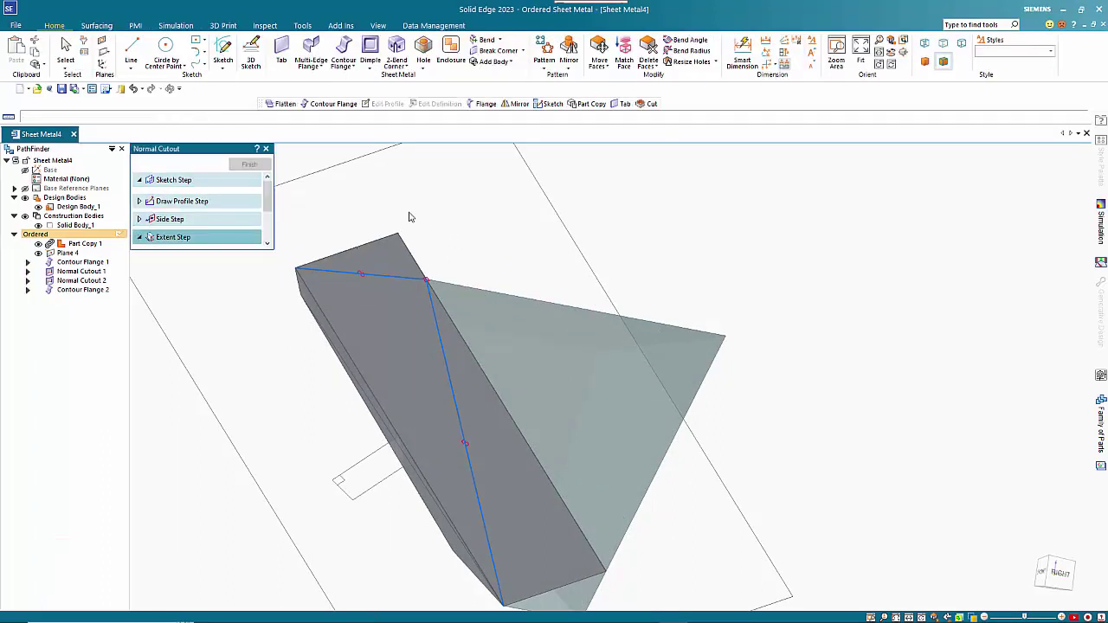
{"action": "left_click", "coordinate": [364, 267]}
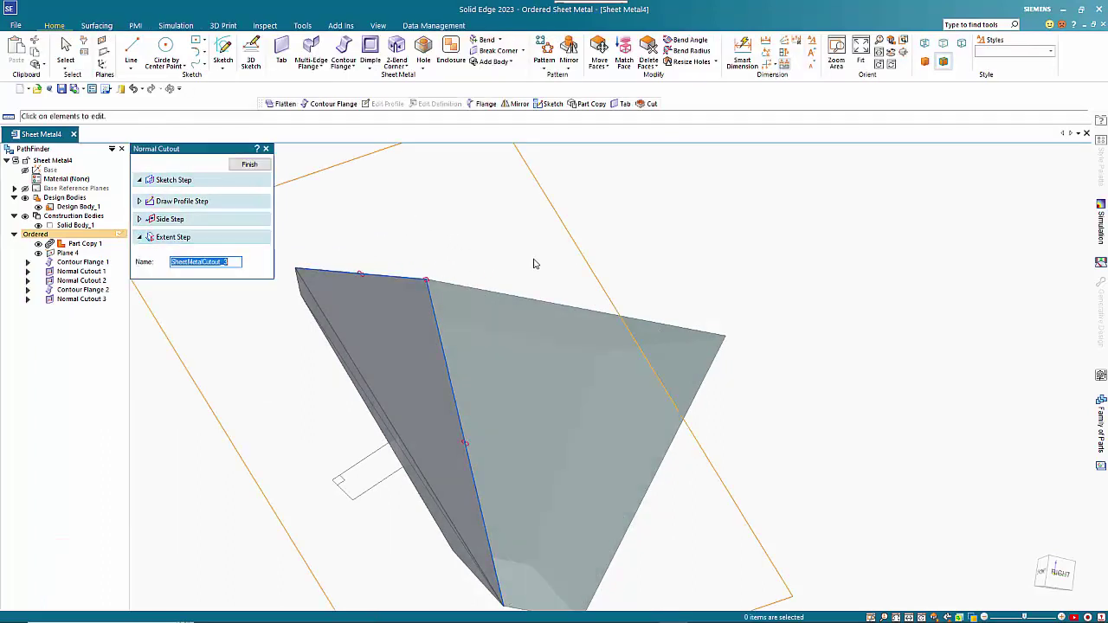
{"action": "middle_click_drag", "start_coordinate": [542, 263], "coordinate": [583, 345]}
{"action": "key", "text": "Escape"}
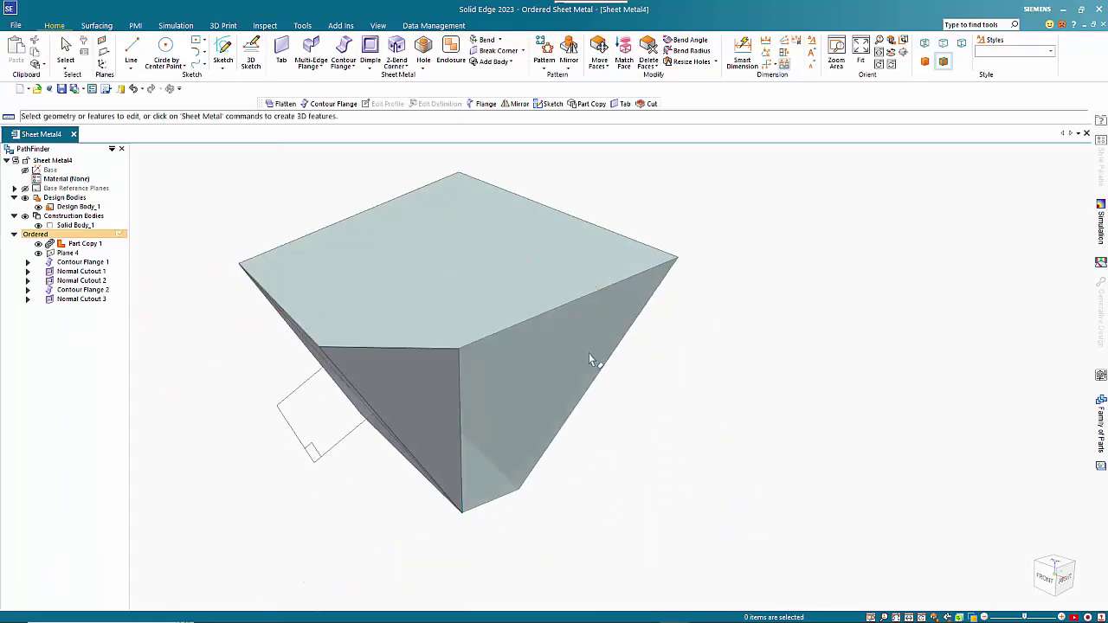
Step: Hide the solid construction body so only the sheet metal faces and the reference plane are shown
{"action": "scroll", "coordinate": [697, 398], "scroll_direction": "down", "scroll_amount": 2}
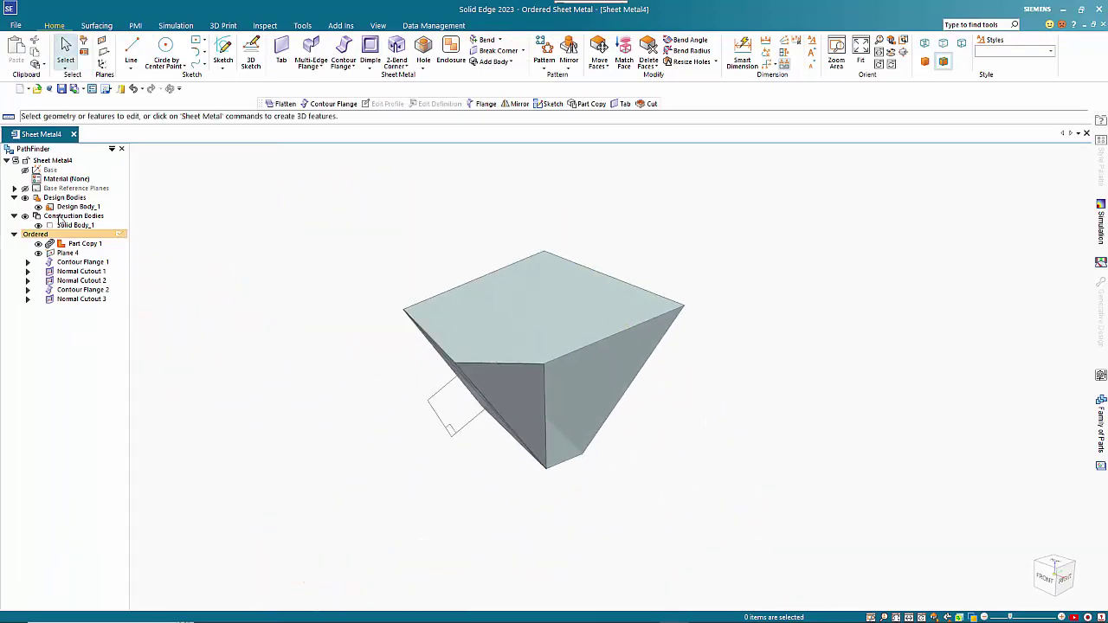
{"action": "left_click", "coordinate": [38, 226]}
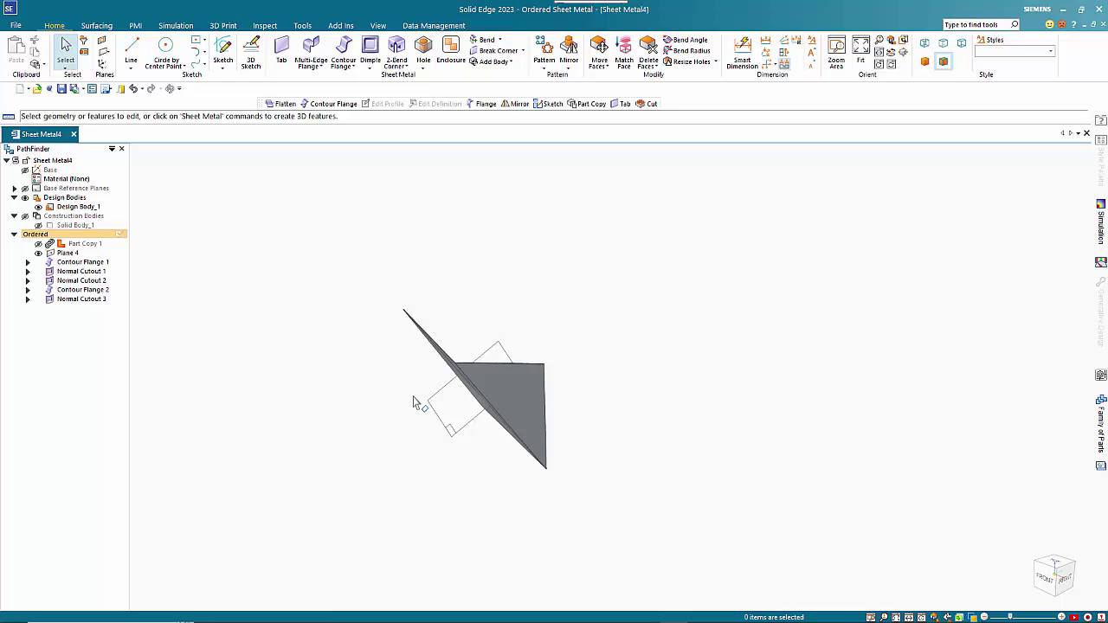
{"action": "middle_click_drag", "start_coordinate": [414, 398], "coordinate": [341, 366]}
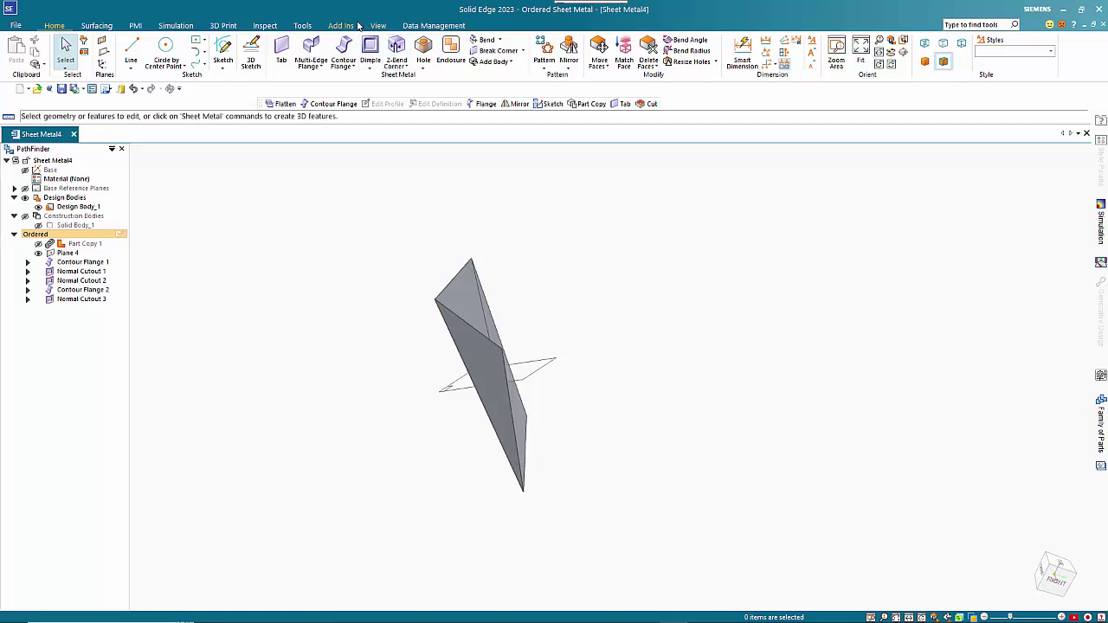
Step: Create a flat pattern from the front triangular flange face, using its upper edge as the x-axis and origin
{"action": "left_click", "coordinate": [302, 27]}
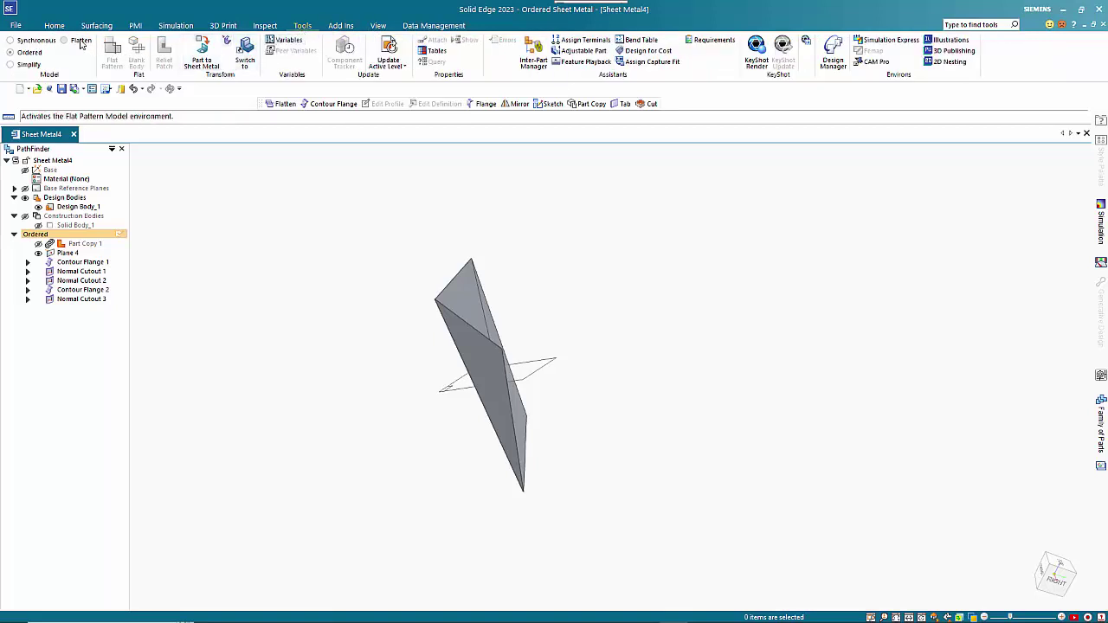
{"action": "left_click", "coordinate": [112, 54]}
{"action": "left_click", "coordinate": [469, 345]}
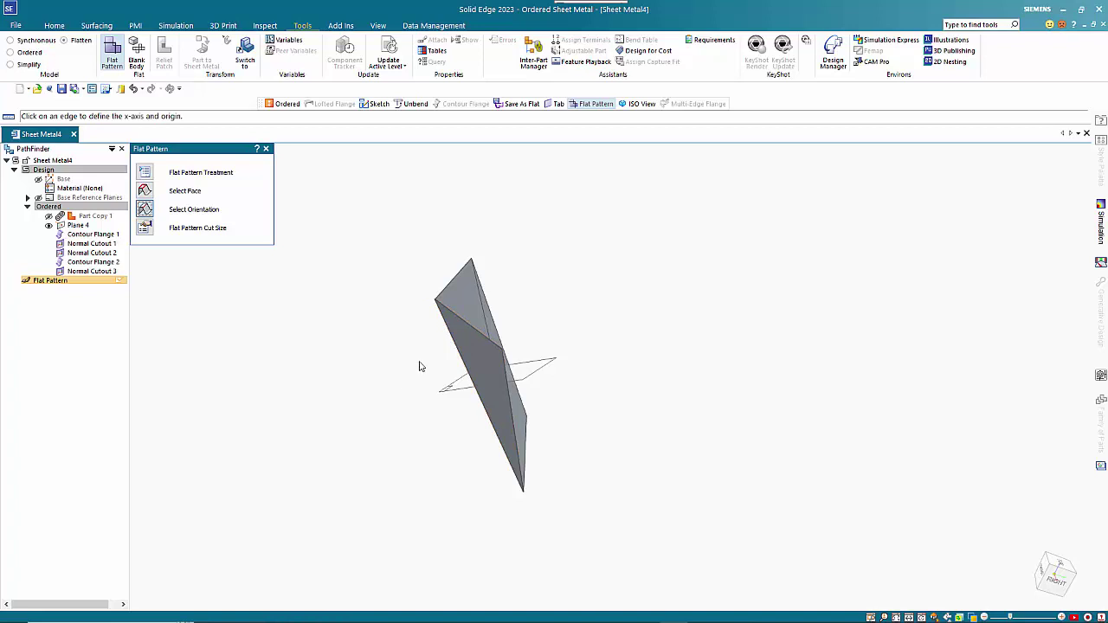
{"action": "left_click", "coordinate": [461, 322]}
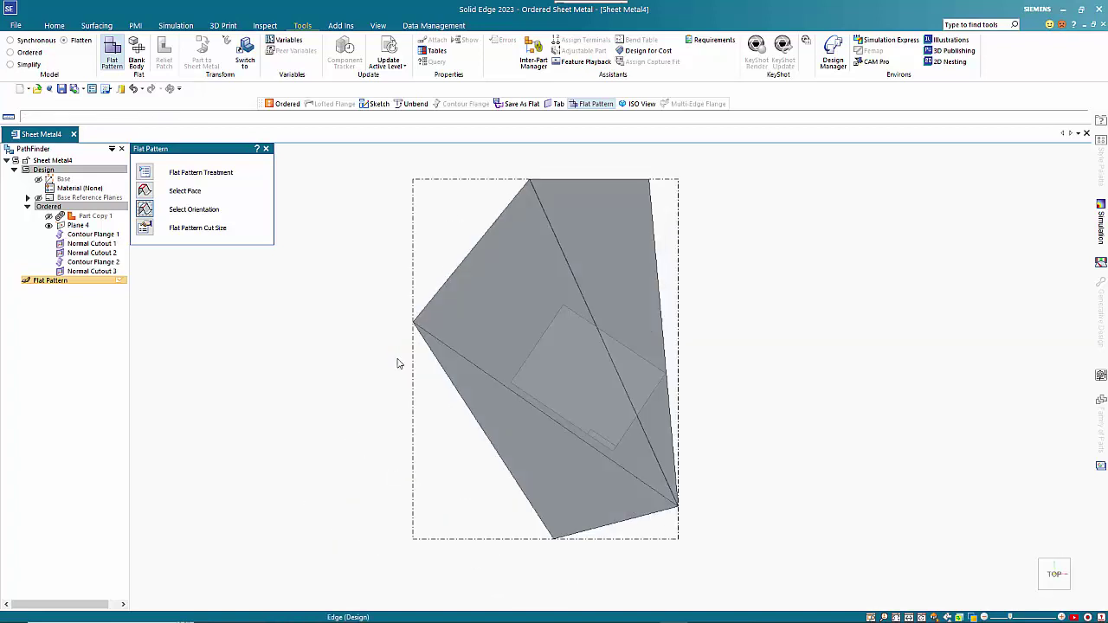